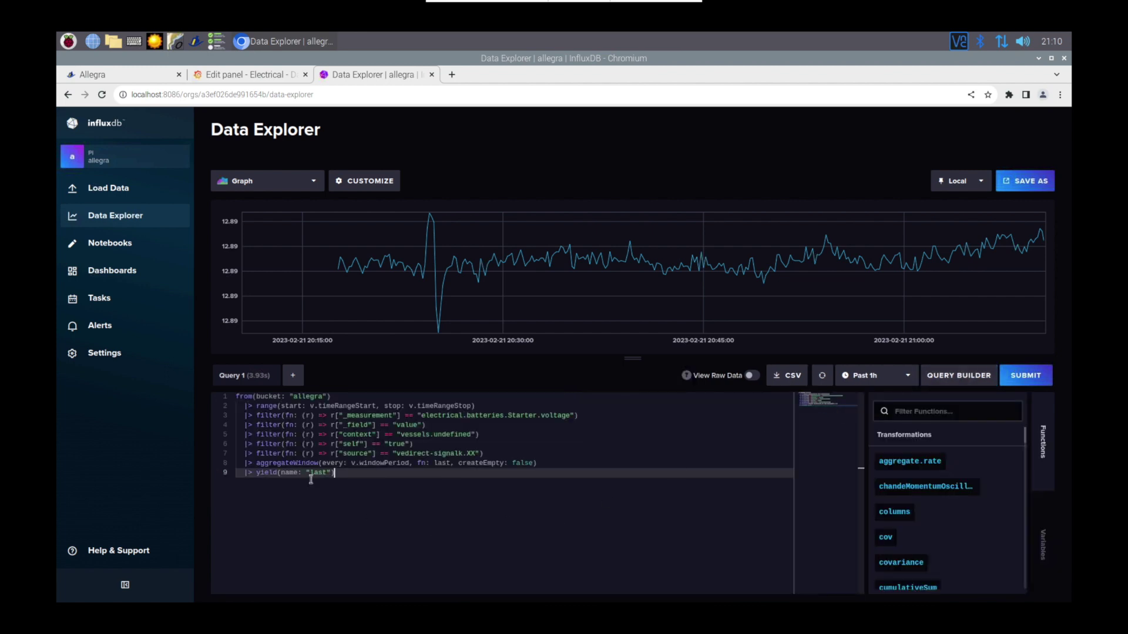
- Change the Starter gauge's Flux yield from mean to last in the Grafana panel editor
{"action": "left_click", "coordinate": [259, 75]}
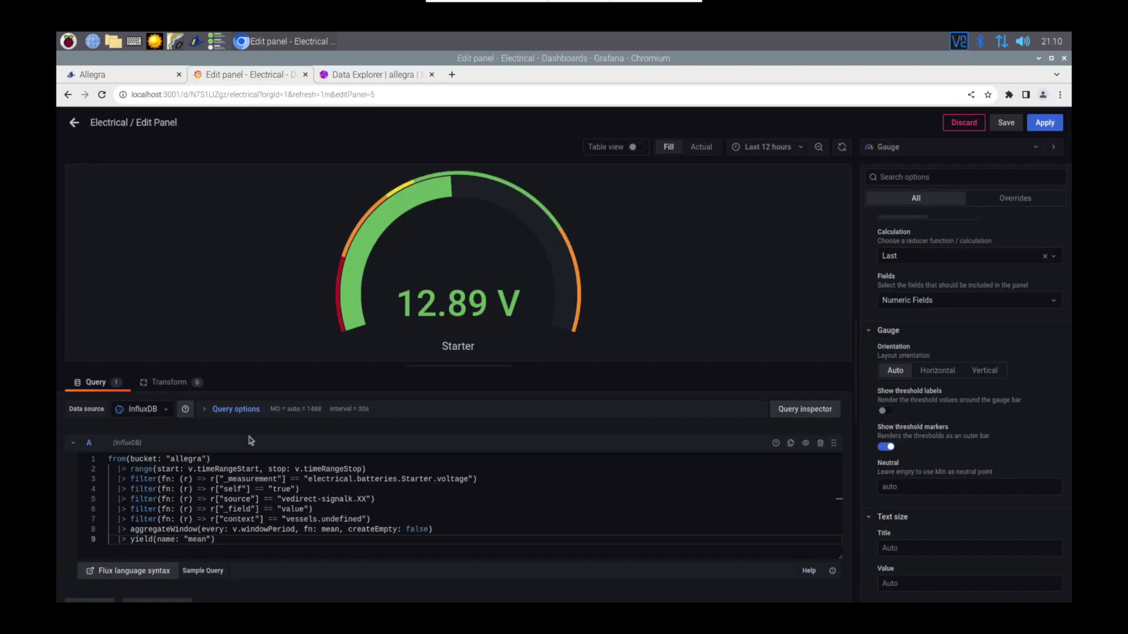
{"action": "double_click", "coordinate": [198, 539]}
{"action": "type", "text": "last"}
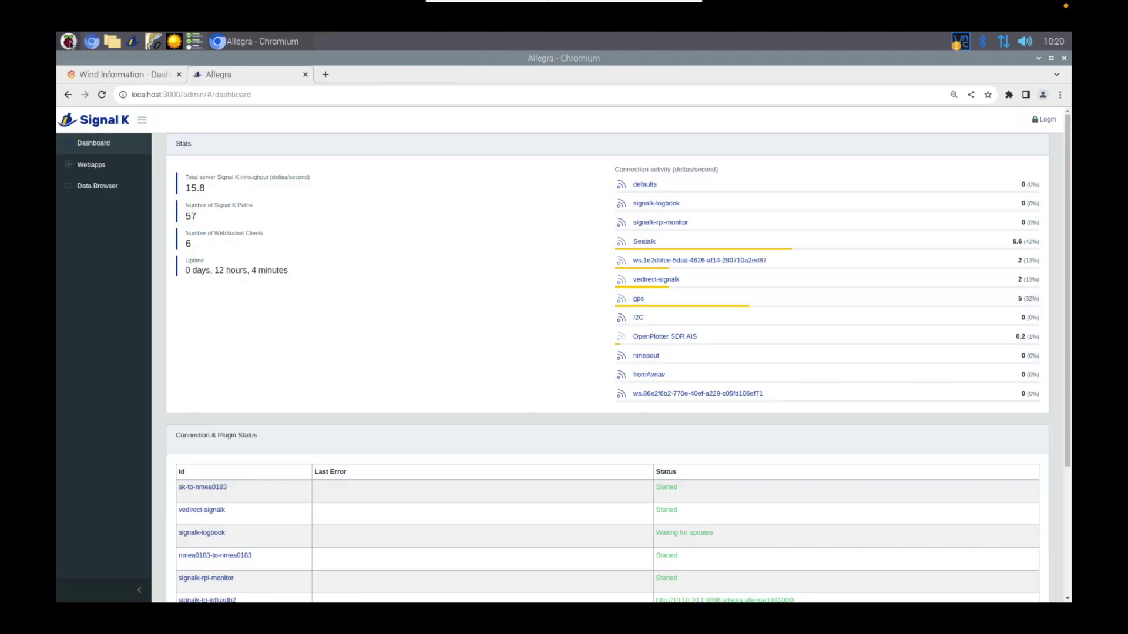
- Launch OpenPlotter Dashboards from the Raspberry menu
{"action": "left_click", "coordinate": [69, 41]}
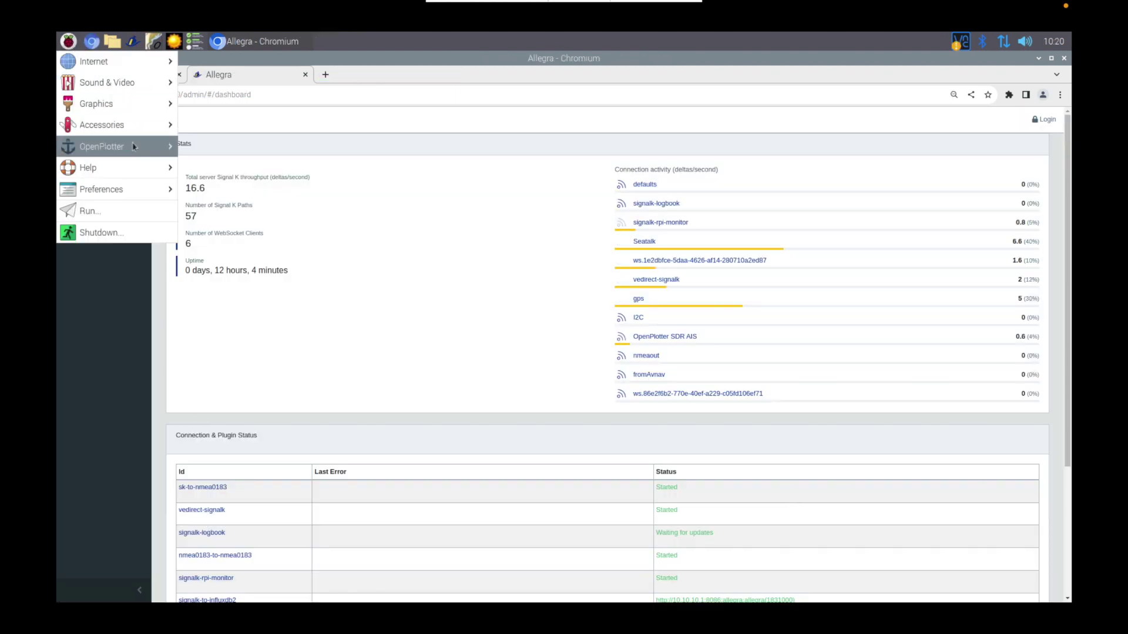
{"action": "mouse_move", "coordinate": [146, 146]}
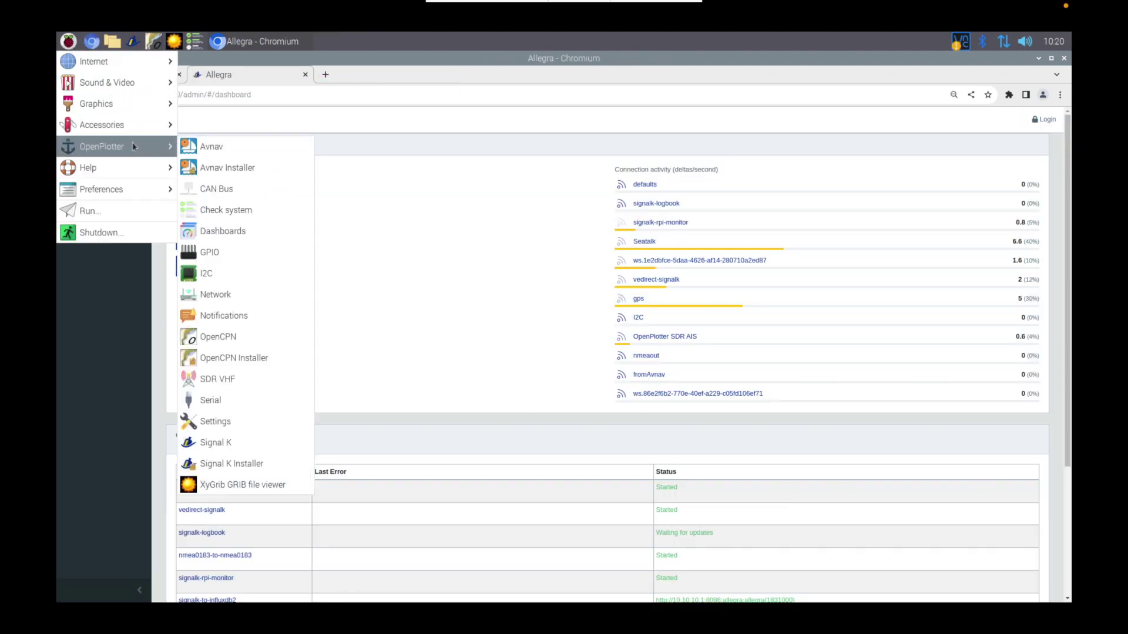
{"action": "left_click", "coordinate": [227, 232]}
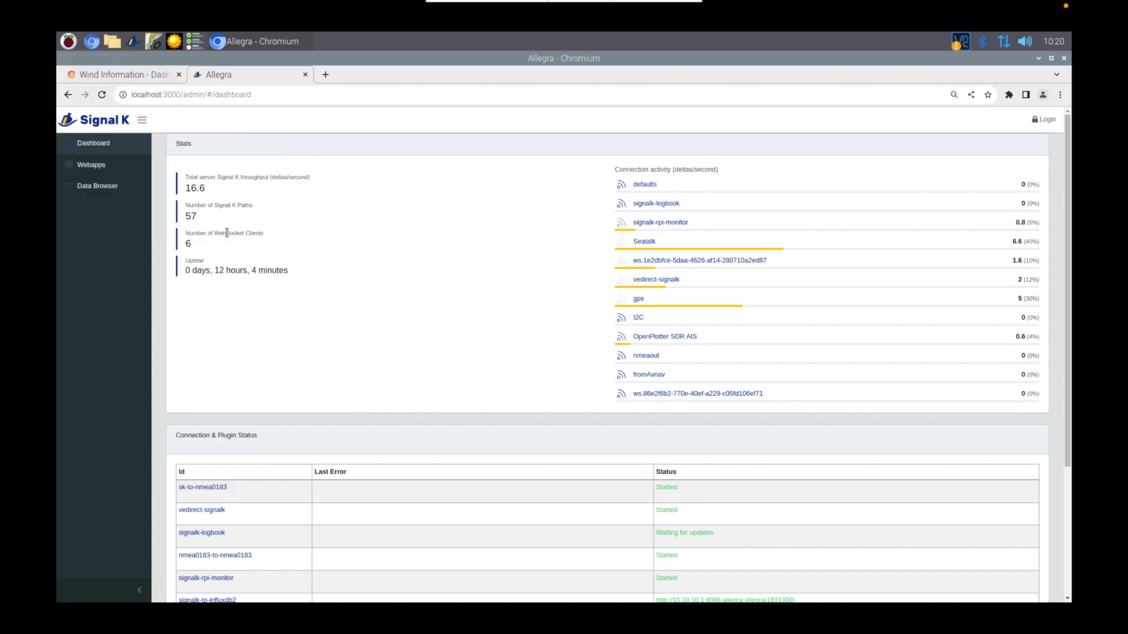
- Inspect the InfluxDB OSS 2.x and Grafana entries and their running influxdb and grafana-server services
{"action": "left_click", "coordinate": [495, 363]}
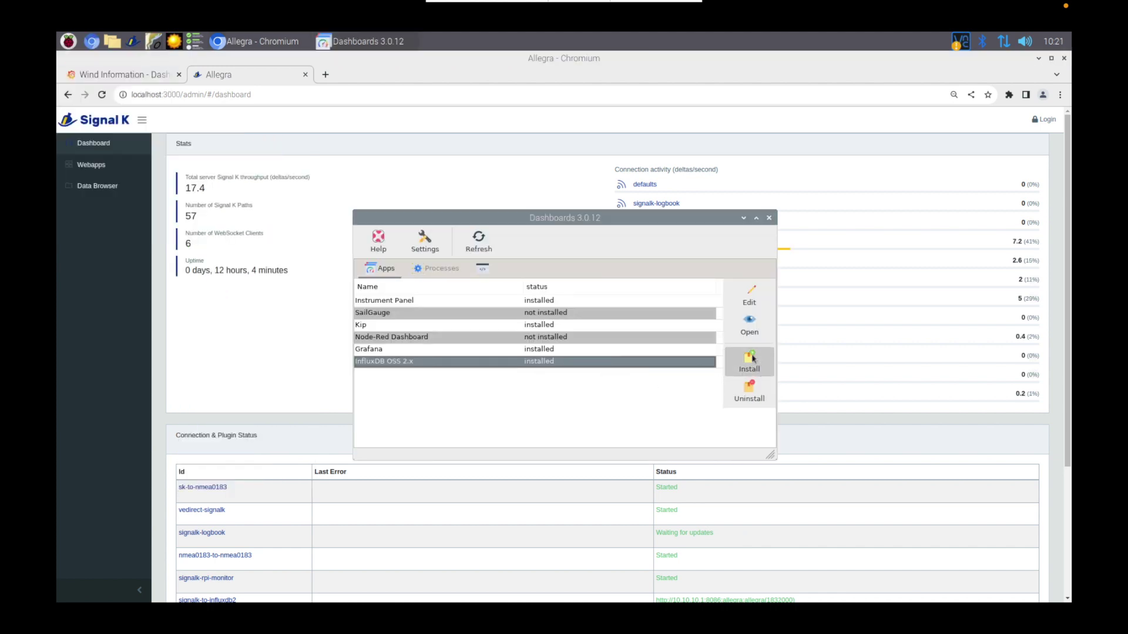
{"action": "left_click", "coordinate": [460, 351]}
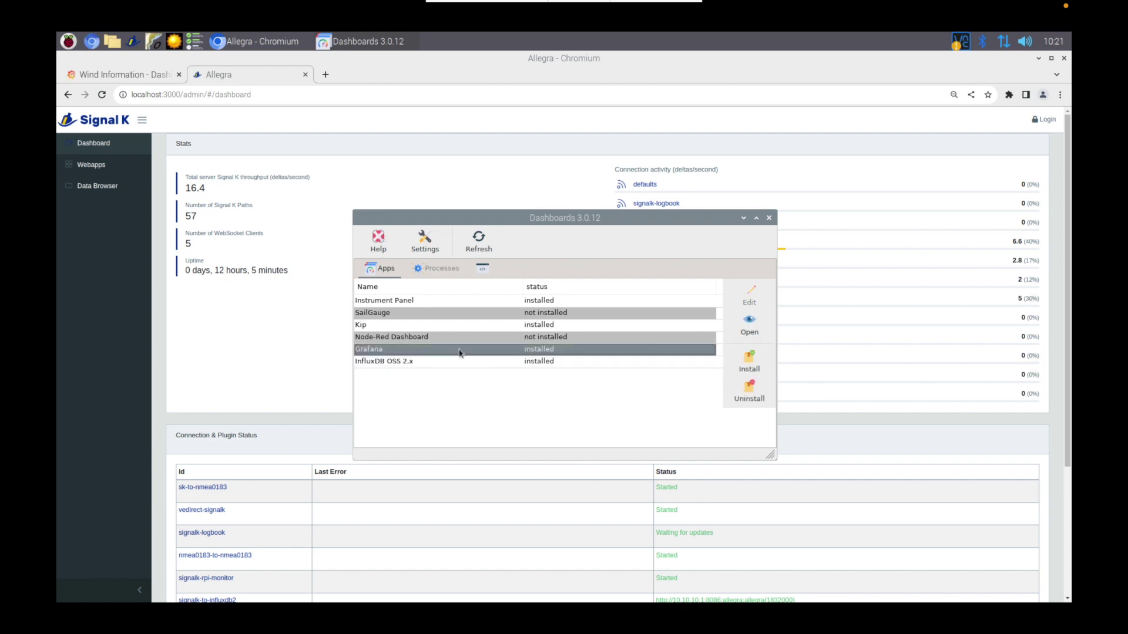
{"action": "left_click", "coordinate": [741, 368]}
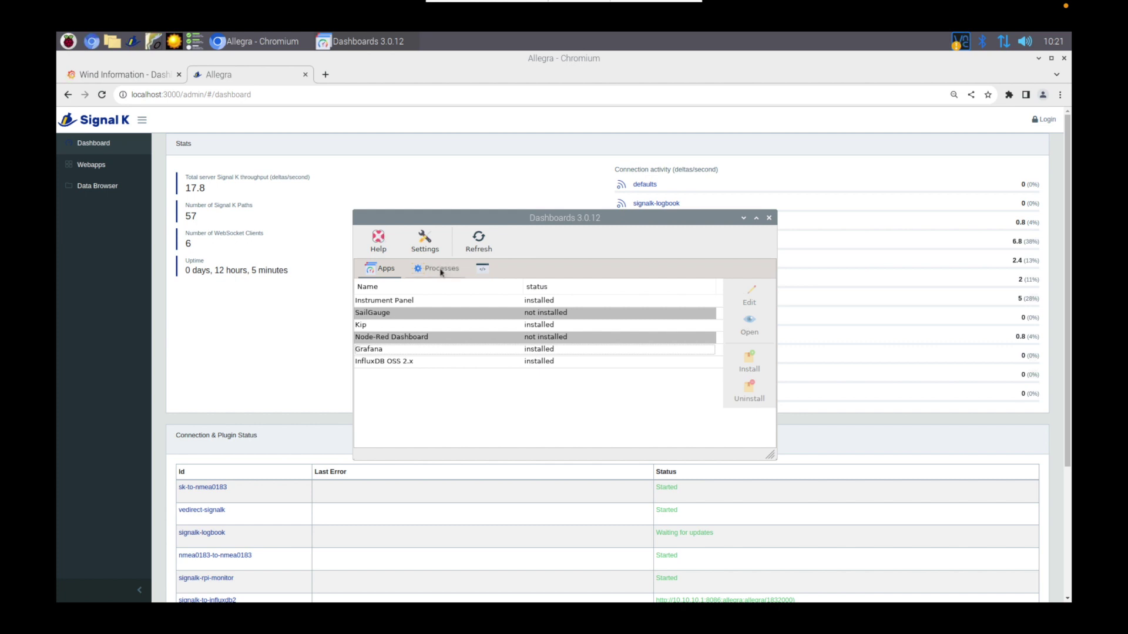
{"action": "left_click", "coordinate": [441, 271]}
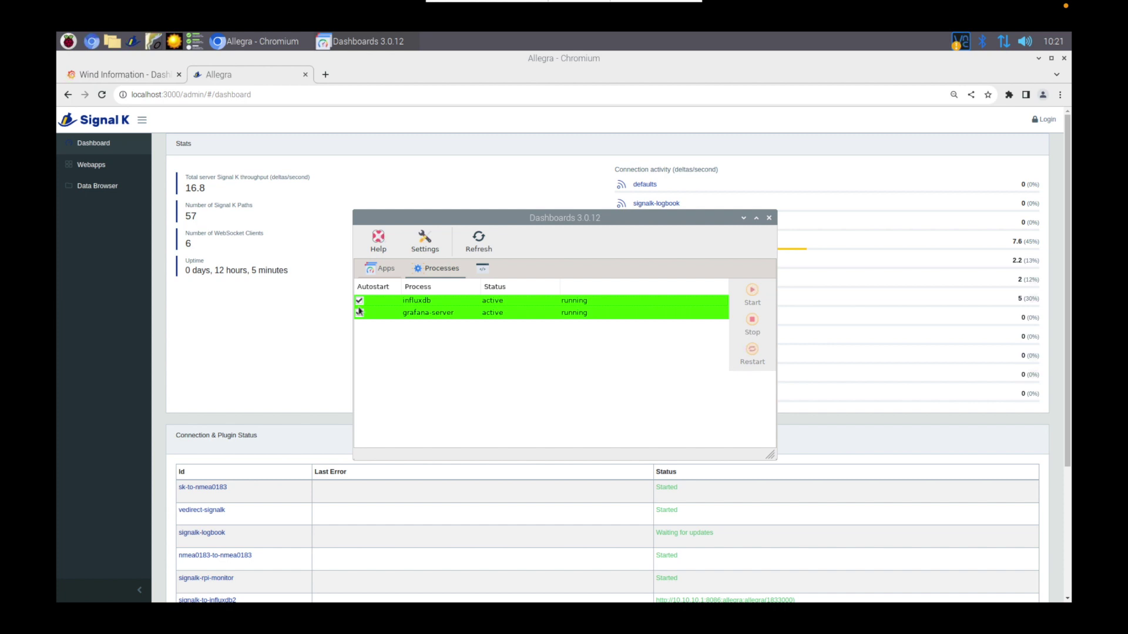
{"action": "left_click", "coordinate": [676, 303]}
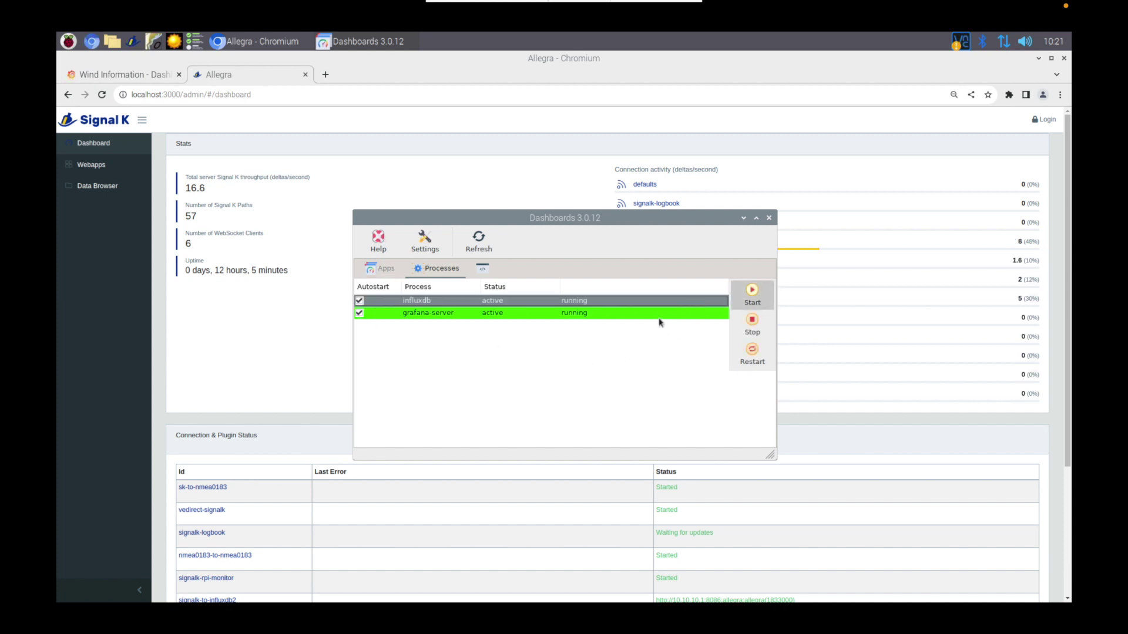
{"action": "left_click", "coordinate": [659, 317]}
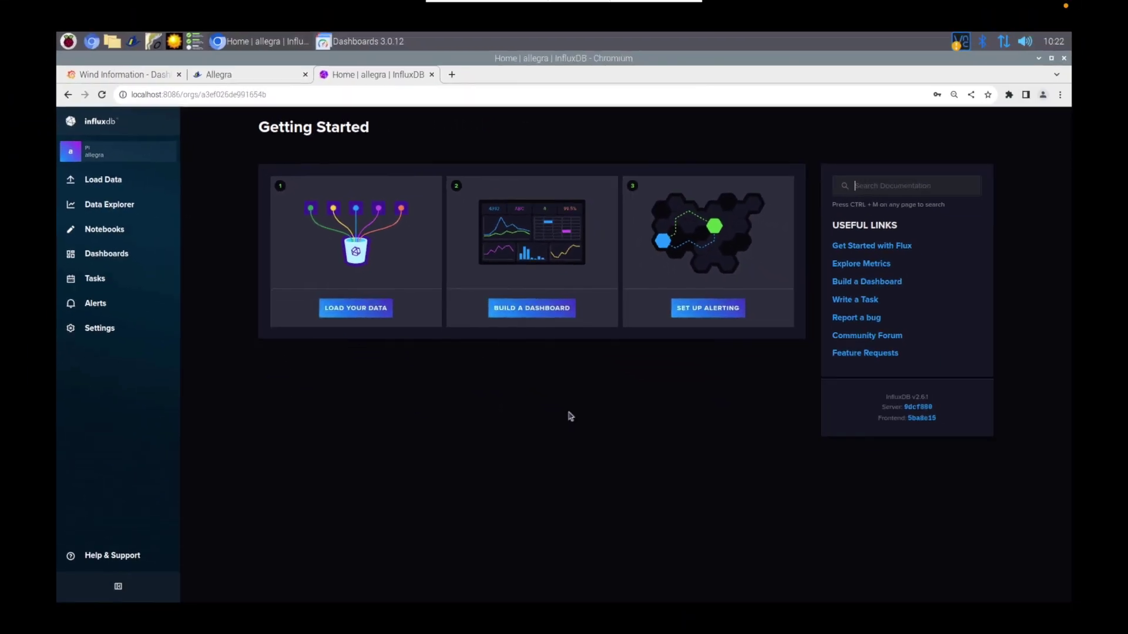
- Go to Load Data > Buckets and open the allegra bucket's settings, showing 1-year deletion
{"action": "left_click", "coordinate": [115, 256]}
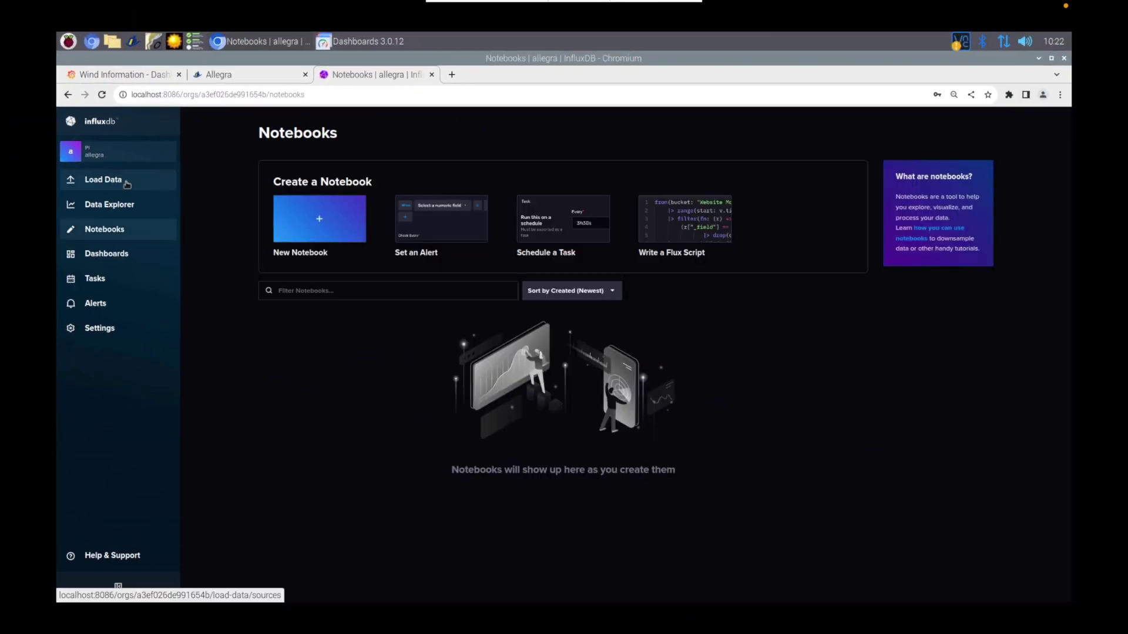
{"action": "left_click", "coordinate": [127, 184]}
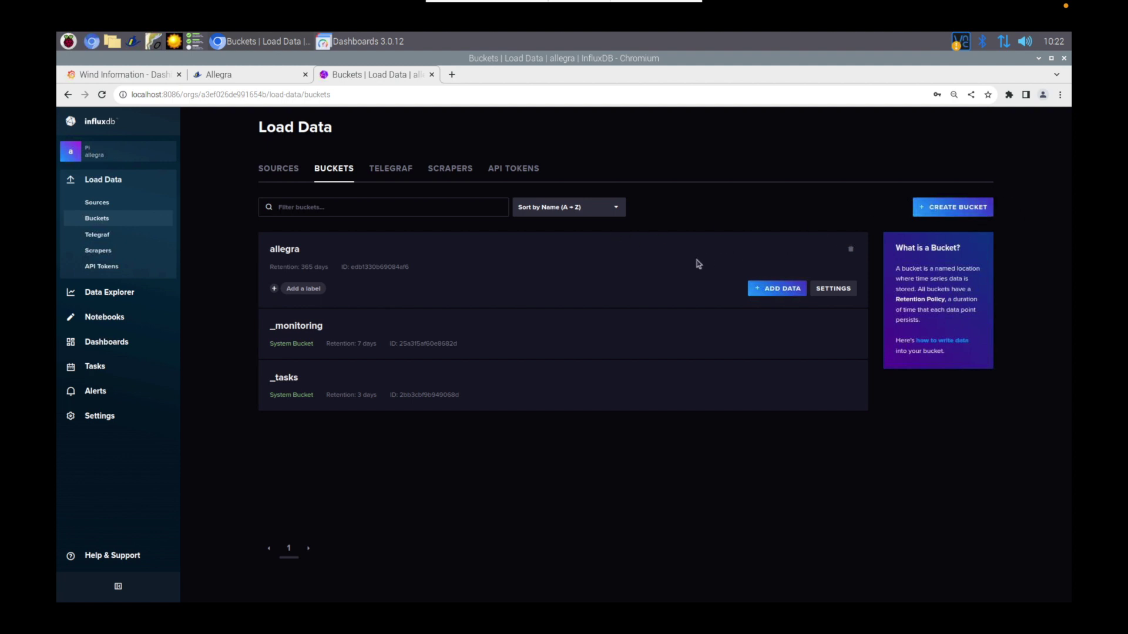
{"action": "left_click", "coordinate": [841, 290]}
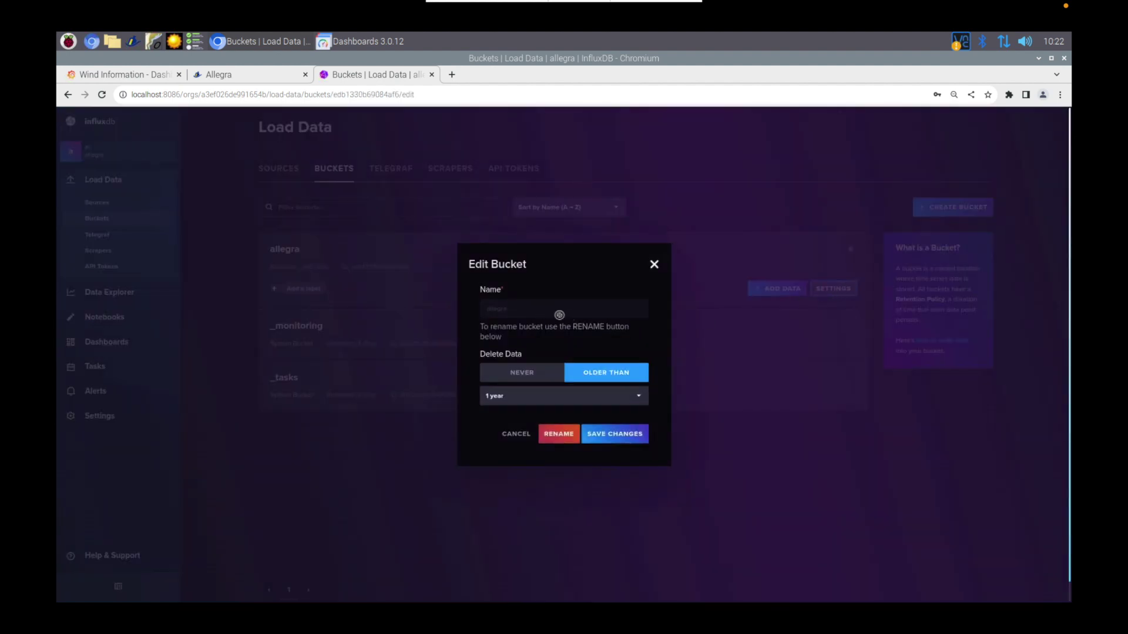
- Close the bucket settings and review the allegra token's summary in API Tokens
{"action": "left_click", "coordinate": [655, 266]}
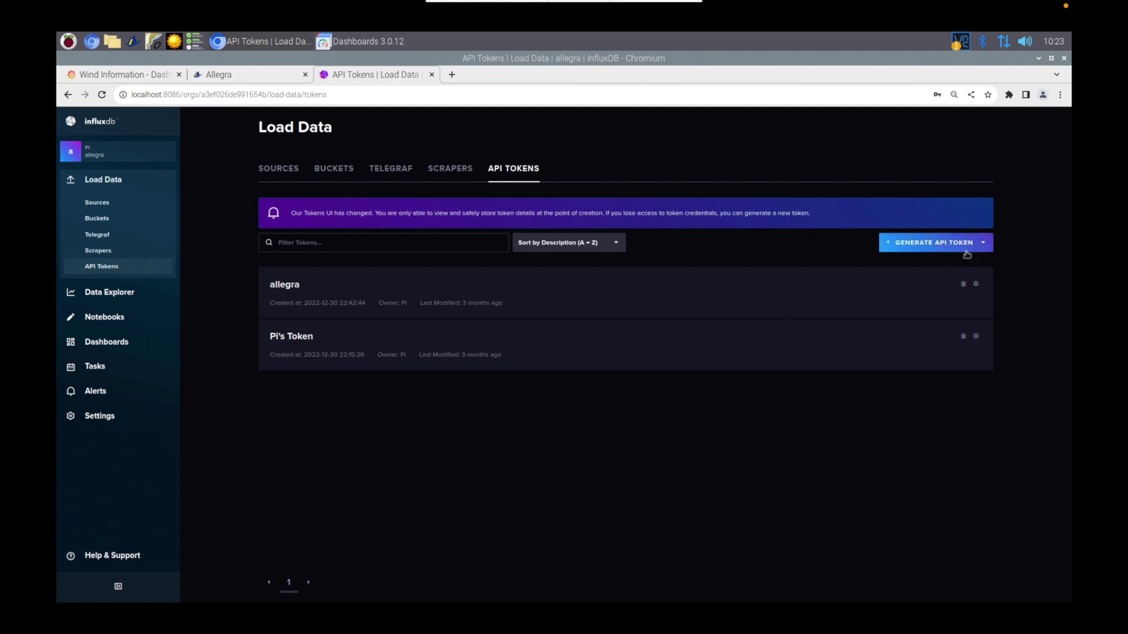
{"action": "left_click", "coordinate": [284, 286]}
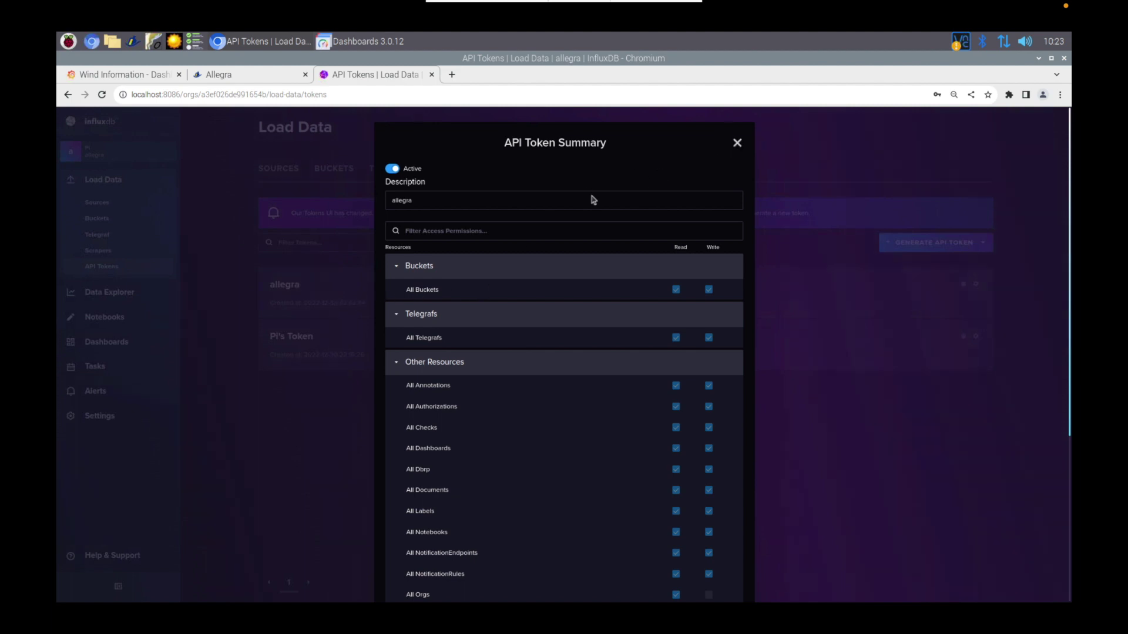
{"action": "key", "text": "Escape"}
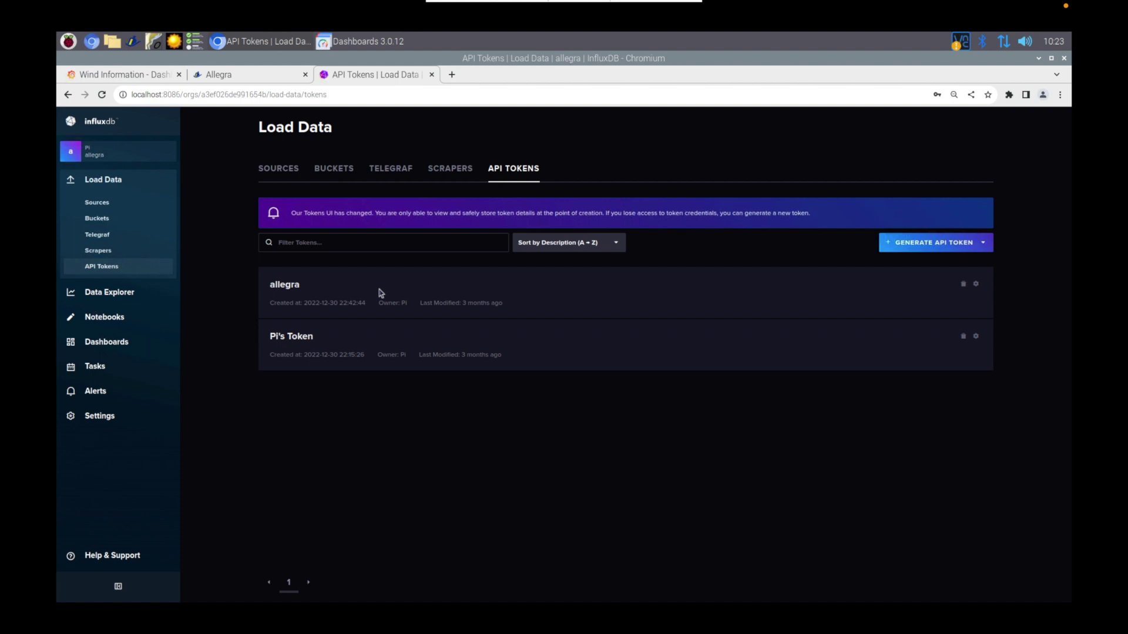
- Switch to the Signal K admin page and log in as administrator
{"action": "key", "text": "ctrl+shift+Tab"}
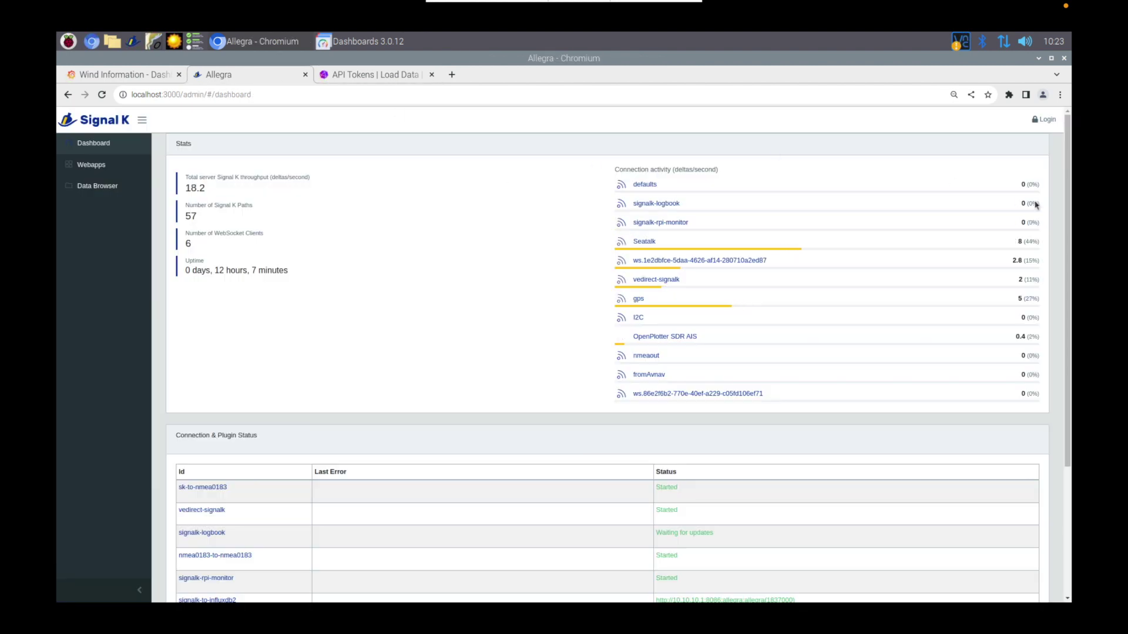
{"action": "left_click", "coordinate": [1045, 120]}
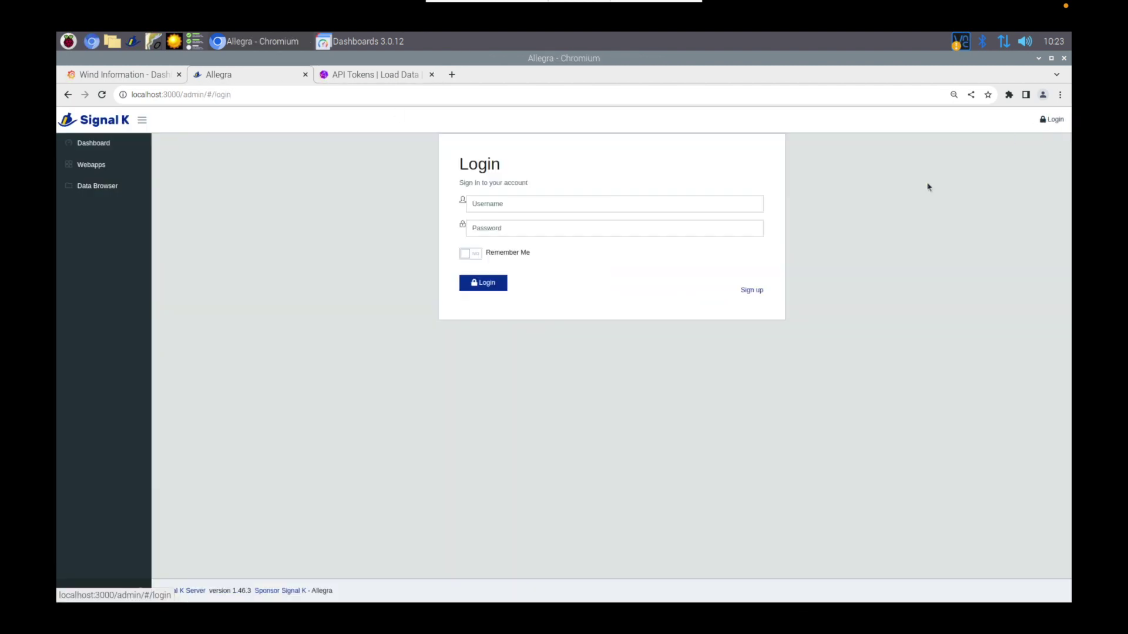
{"action": "left_click", "coordinate": [497, 290]}
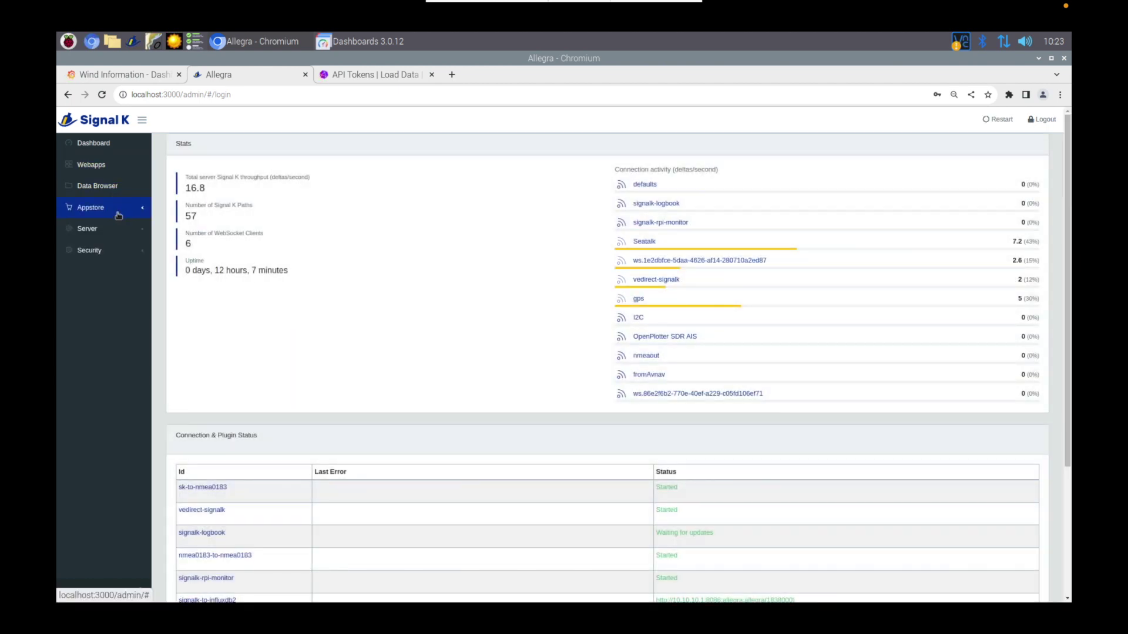
- Browse Appstore > Available, then open Server > Plugin Config
{"action": "left_click", "coordinate": [142, 210]}
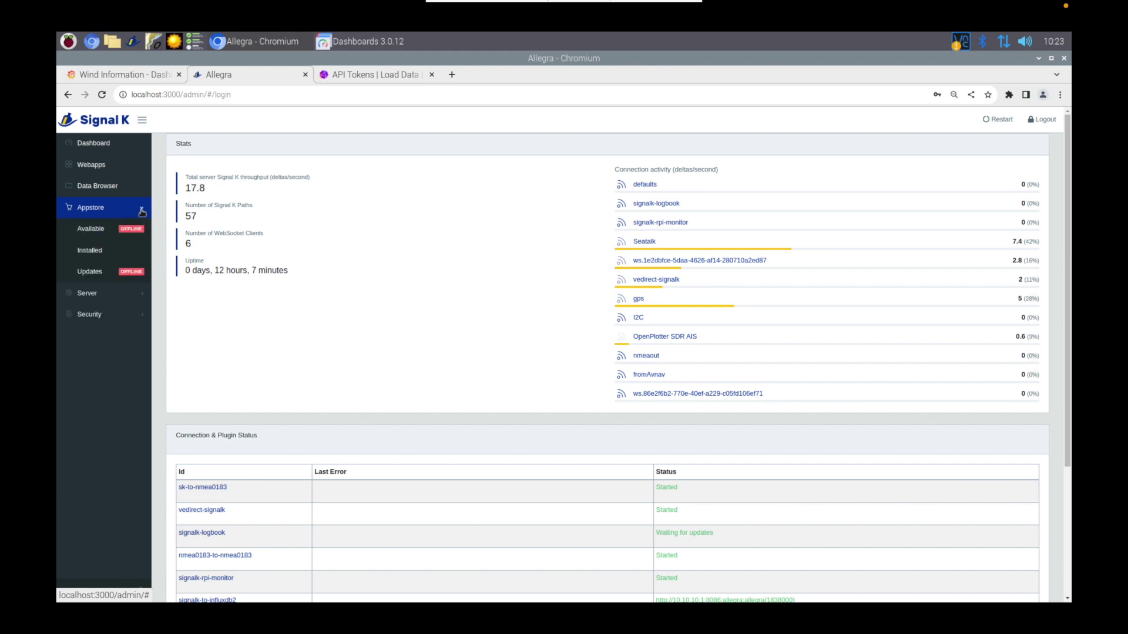
{"action": "left_click", "coordinate": [103, 236]}
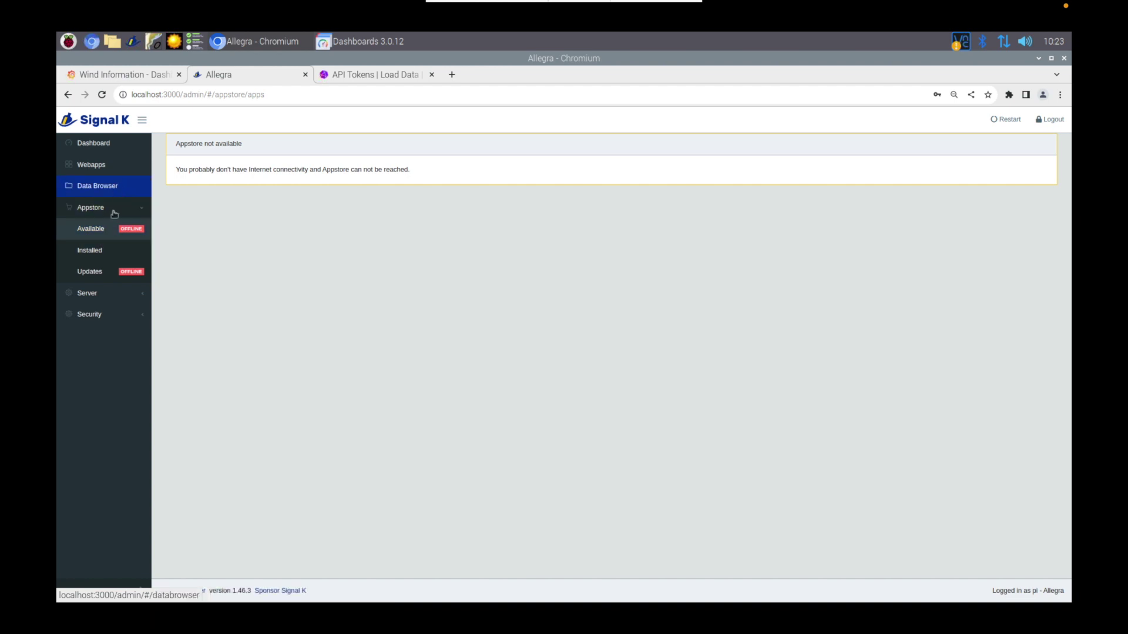
{"action": "left_click", "coordinate": [111, 297]}
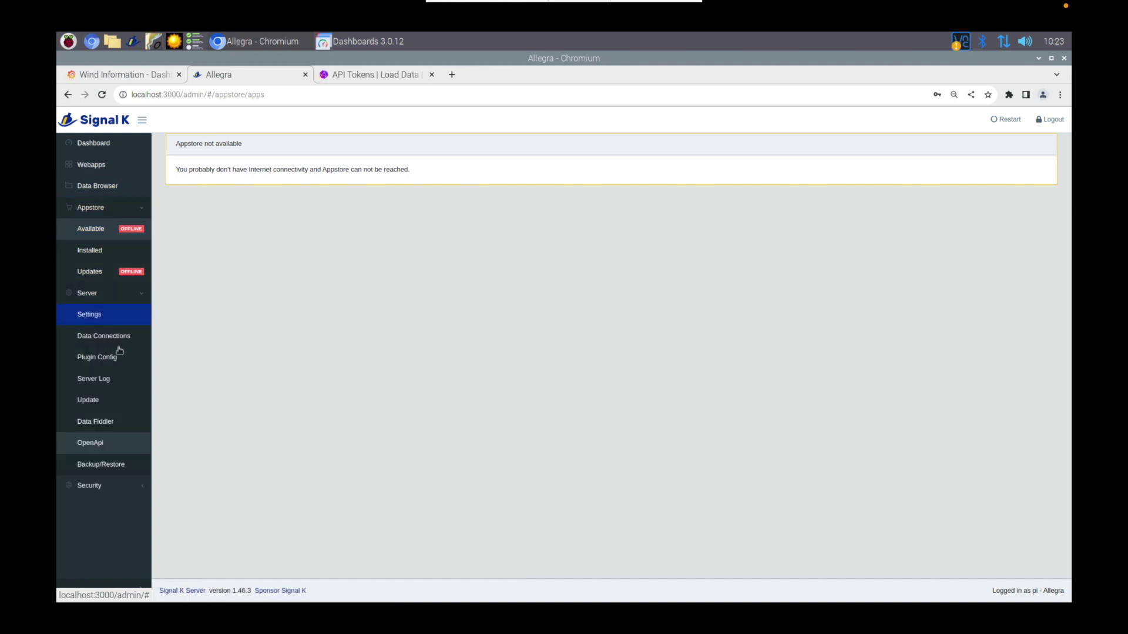
{"action": "left_click", "coordinate": [117, 361]}
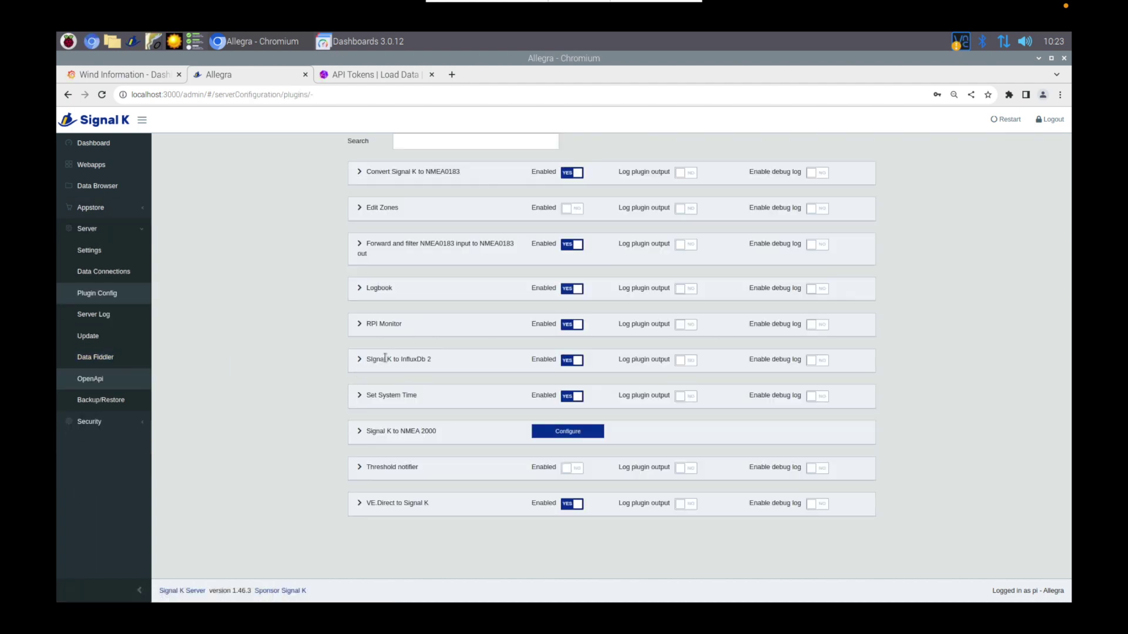
- Open the Signal K to InfluxDb 2 plugin settings and compare its port 8086 with InfluxDB's address
{"action": "left_click", "coordinate": [417, 359]}
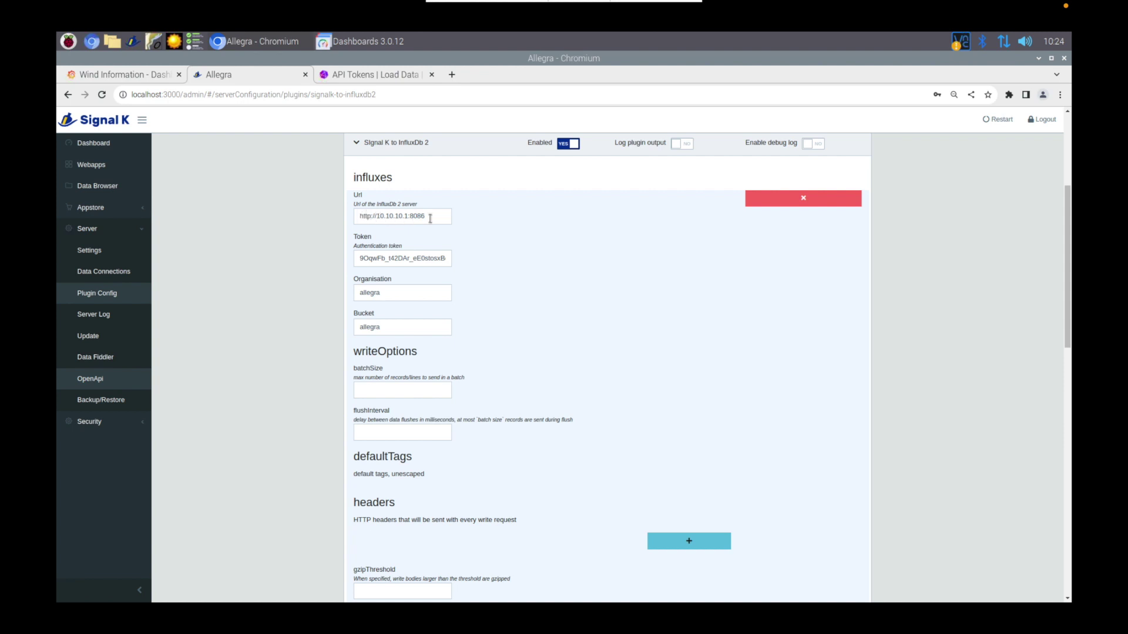
{"action": "left_click", "coordinate": [384, 75]}
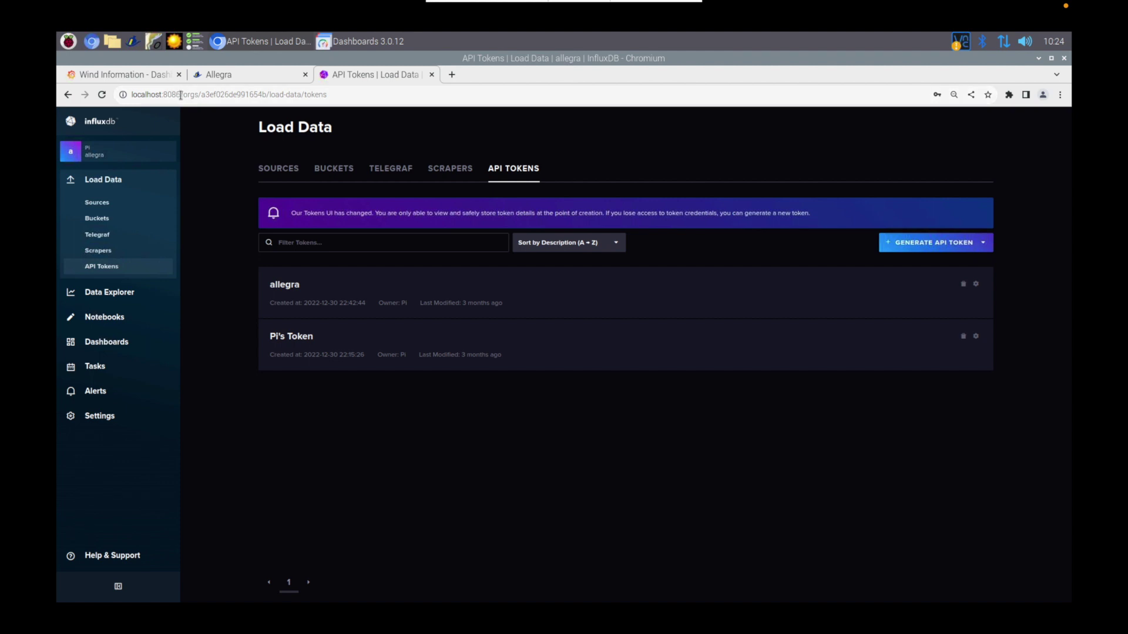
{"action": "left_click_drag", "start_coordinate": [180, 94], "coordinate": [161, 94]}
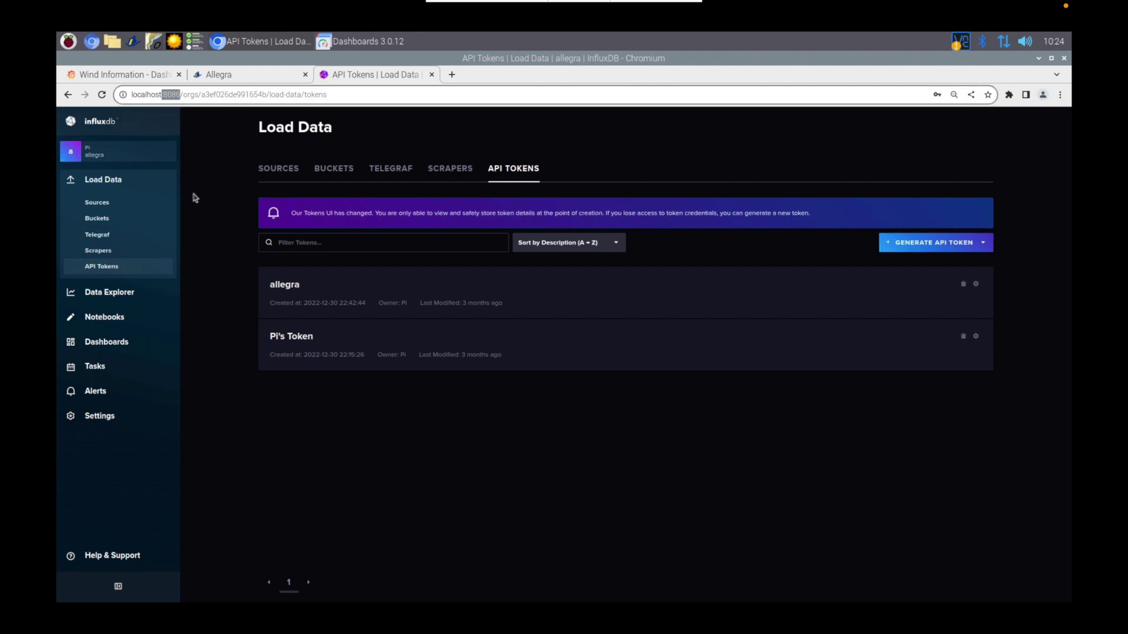
{"action": "left_click", "coordinate": [231, 77]}
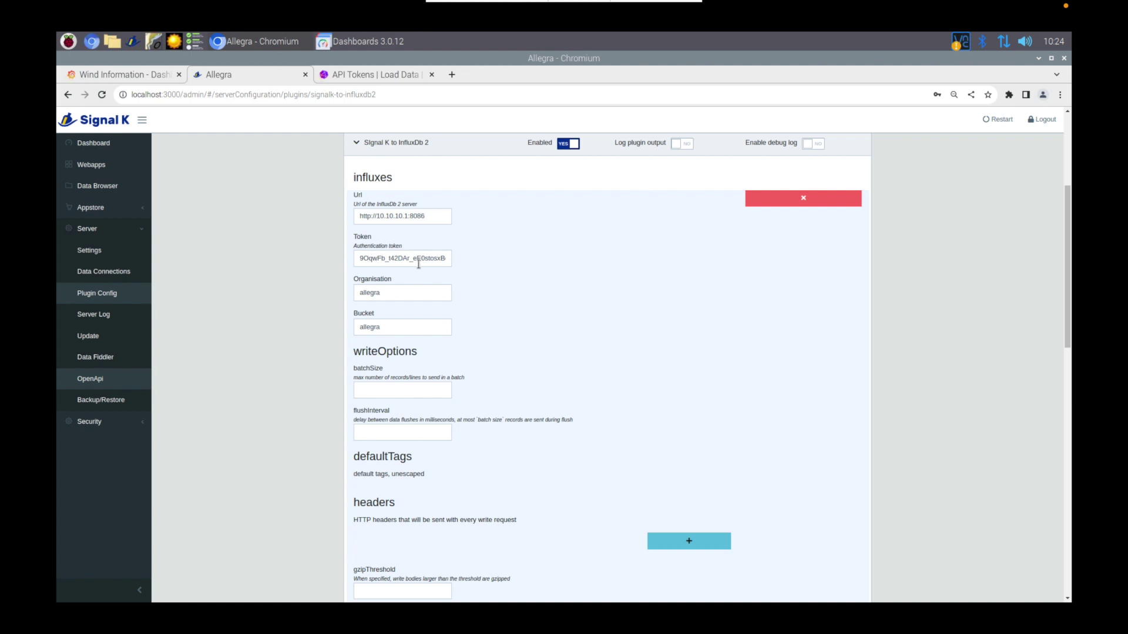
{"action": "left_click", "coordinate": [370, 80]}
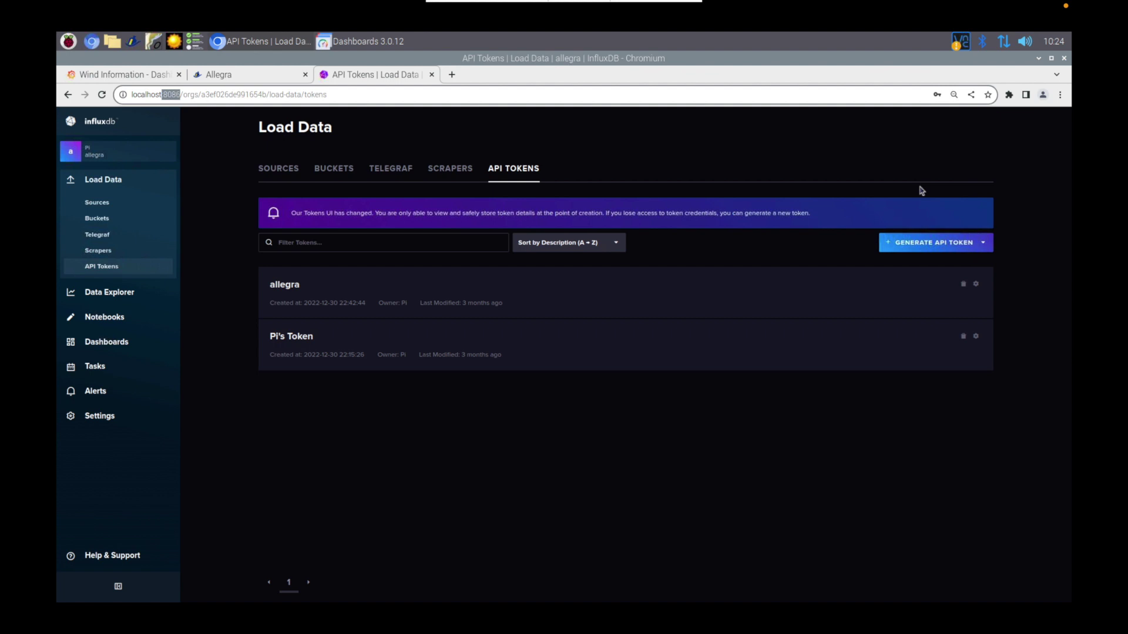
{"action": "left_click", "coordinate": [258, 80]}
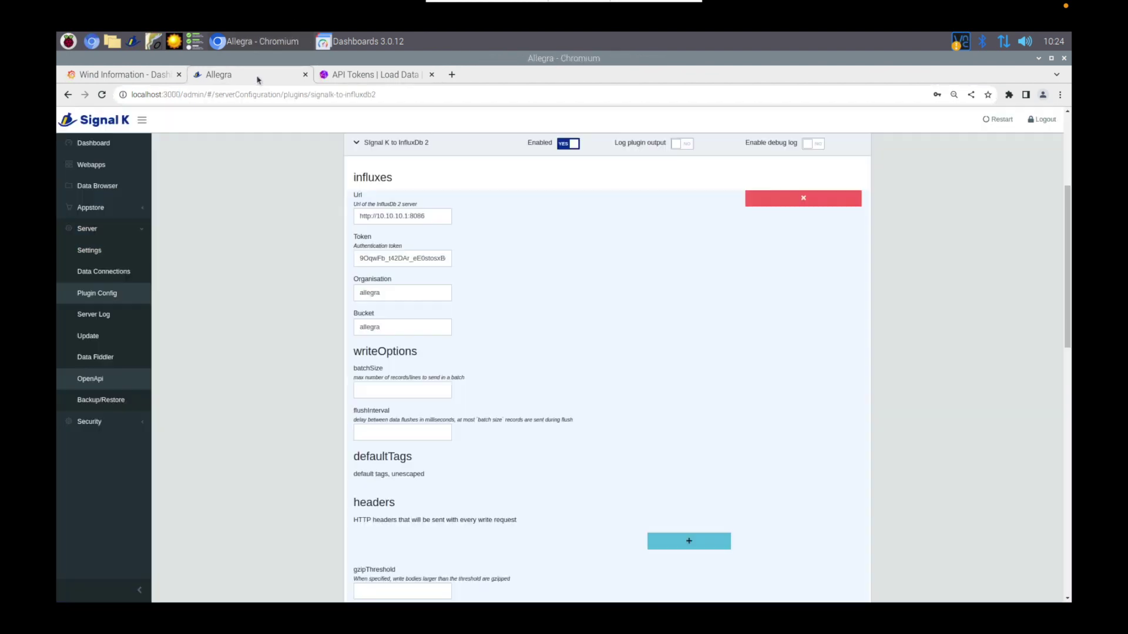
- Check the organisation allegra against InfluxDB's API tokens and Buckets list
{"action": "double_click", "coordinate": [376, 292]}
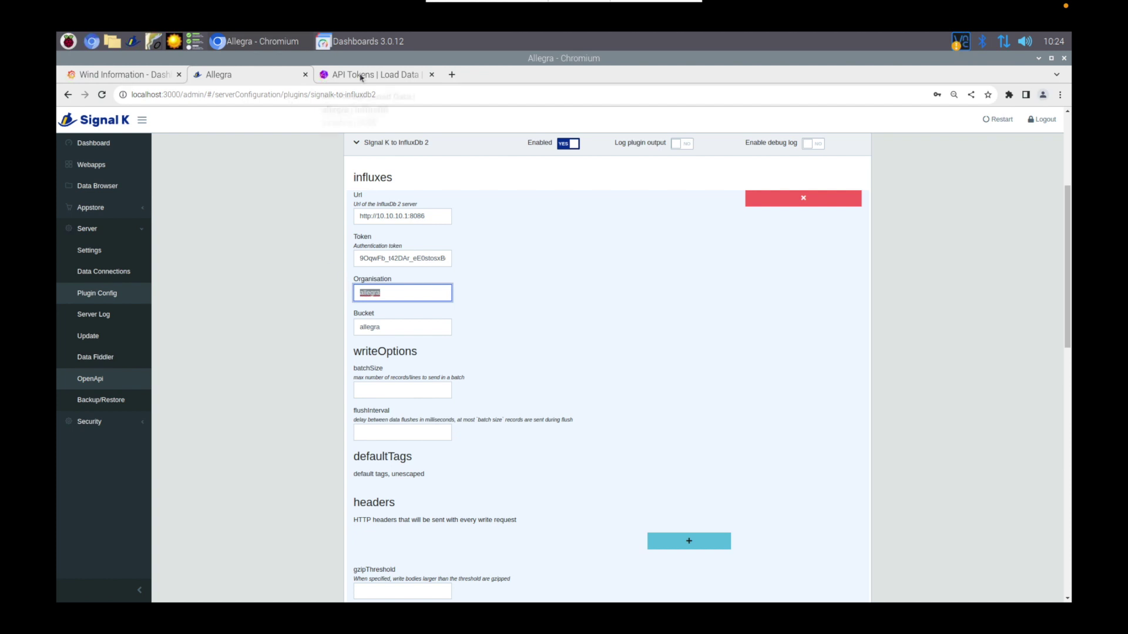
{"action": "left_click", "coordinate": [360, 76]}
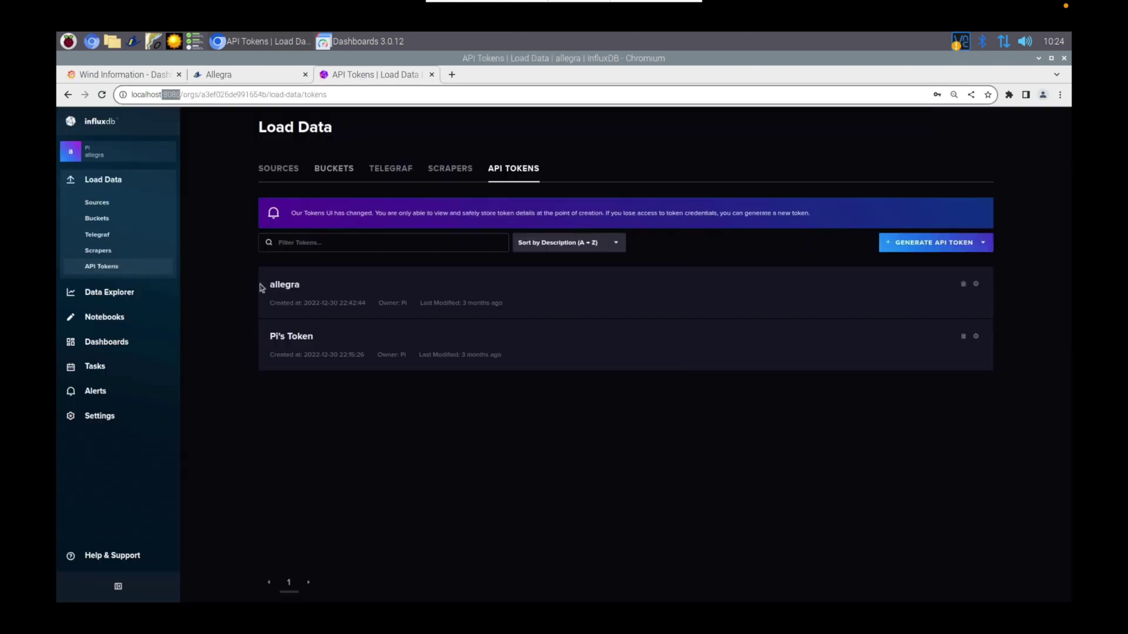
{"action": "left_click", "coordinate": [334, 170]}
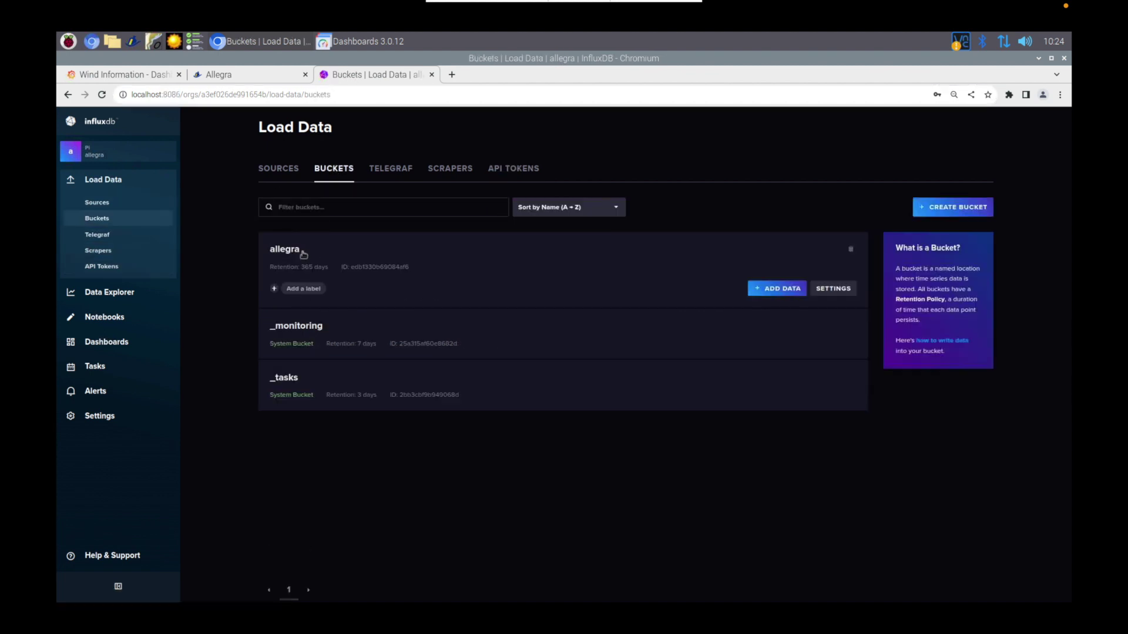
{"action": "left_click", "coordinate": [259, 77]}
- Confirm bucket allegra, submit the InfluxDb 2 plugin settings, and return to InfluxDB's Buckets page
{"action": "left_click_drag", "start_coordinate": [398, 329], "coordinate": [340, 329]}
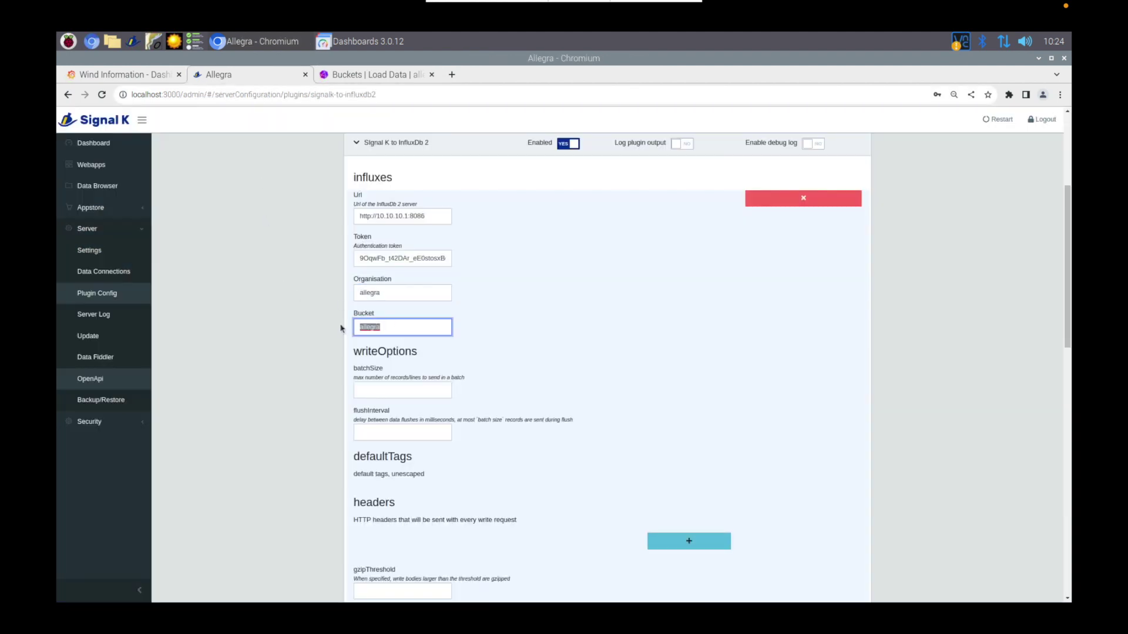
{"action": "left_click", "coordinate": [340, 329]}
{"action": "scroll", "coordinate": [341, 329], "scroll_direction": "down", "scroll_amount": 5}
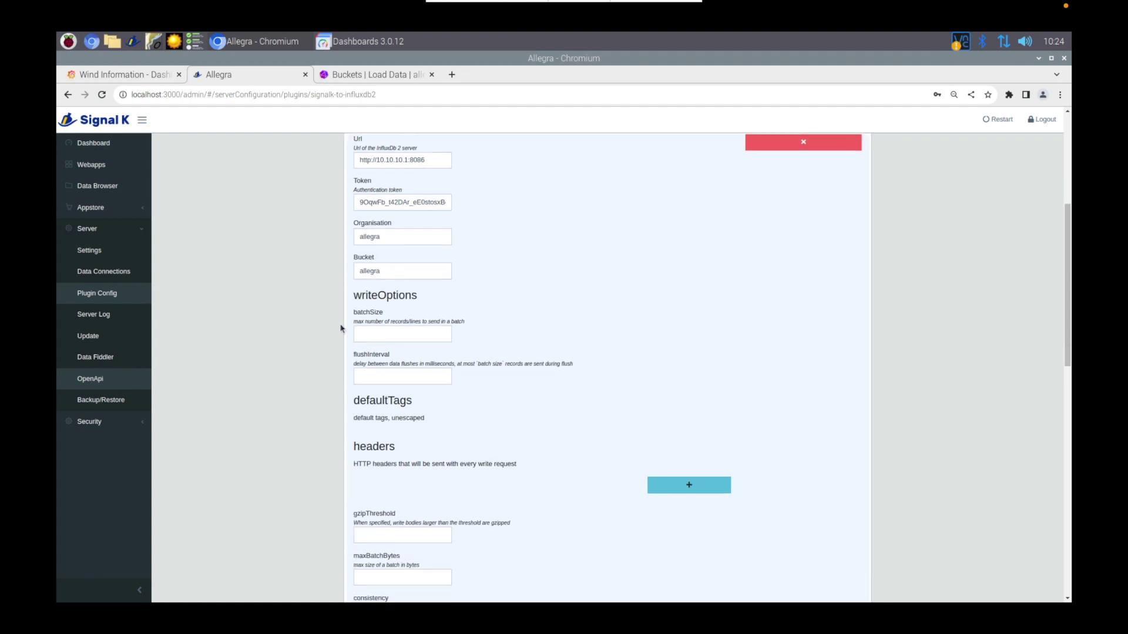
{"action": "scroll", "coordinate": [341, 329], "scroll_direction": "down", "scroll_amount": 10}
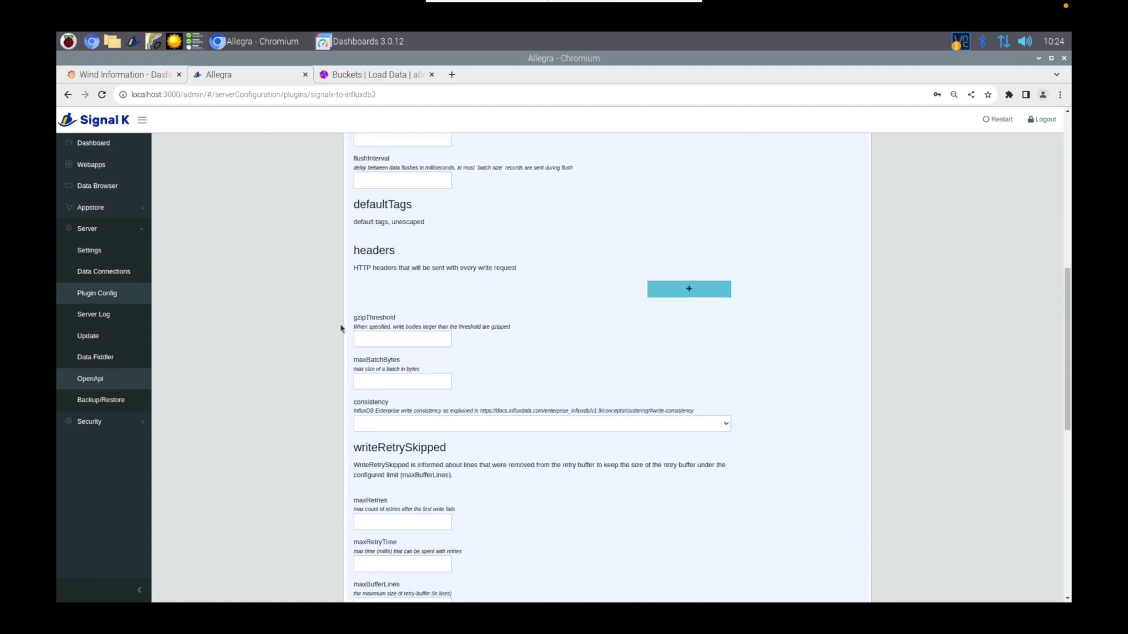
{"action": "scroll", "coordinate": [341, 329], "scroll_direction": "down", "scroll_amount": 1}
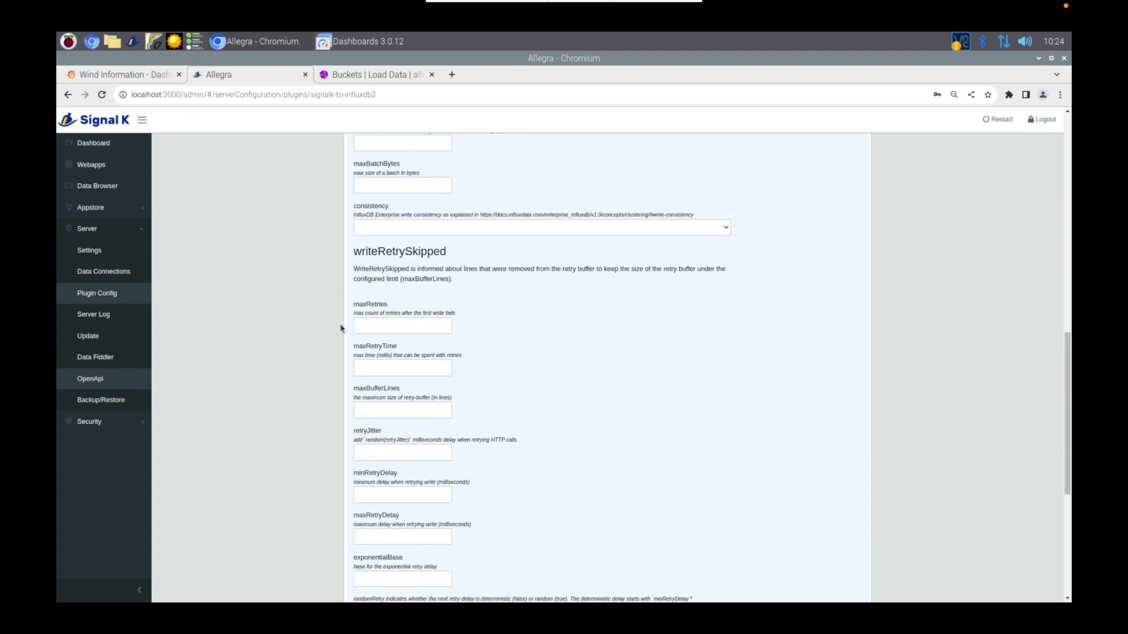
{"action": "scroll", "coordinate": [341, 329], "scroll_direction": "down", "scroll_amount": 5}
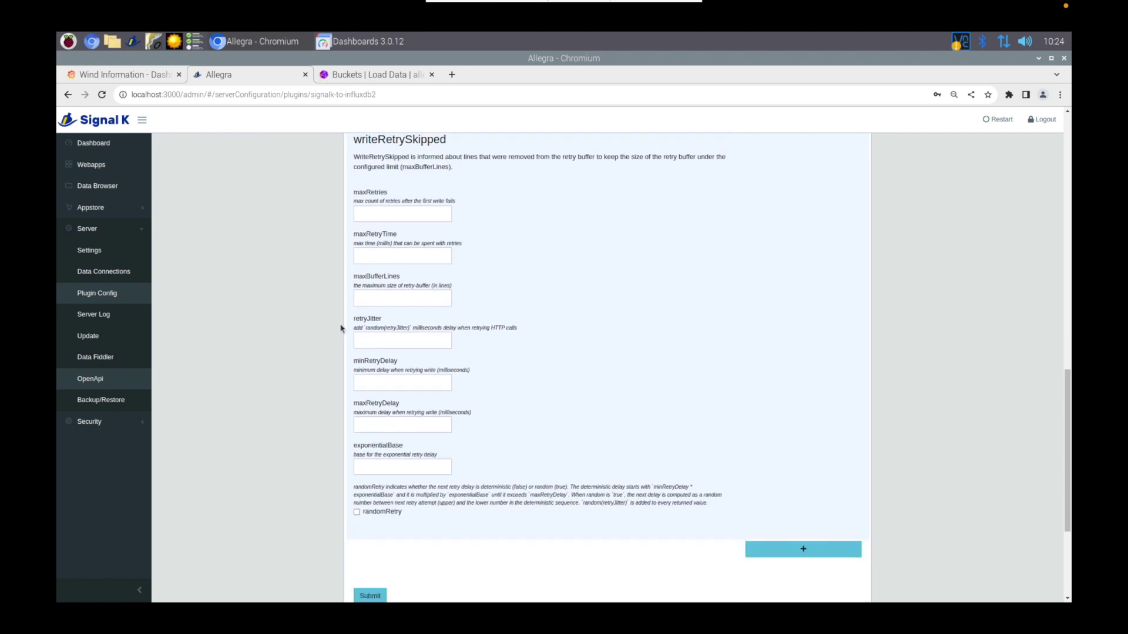
{"action": "scroll", "coordinate": [341, 329], "scroll_direction": "down", "scroll_amount": 1}
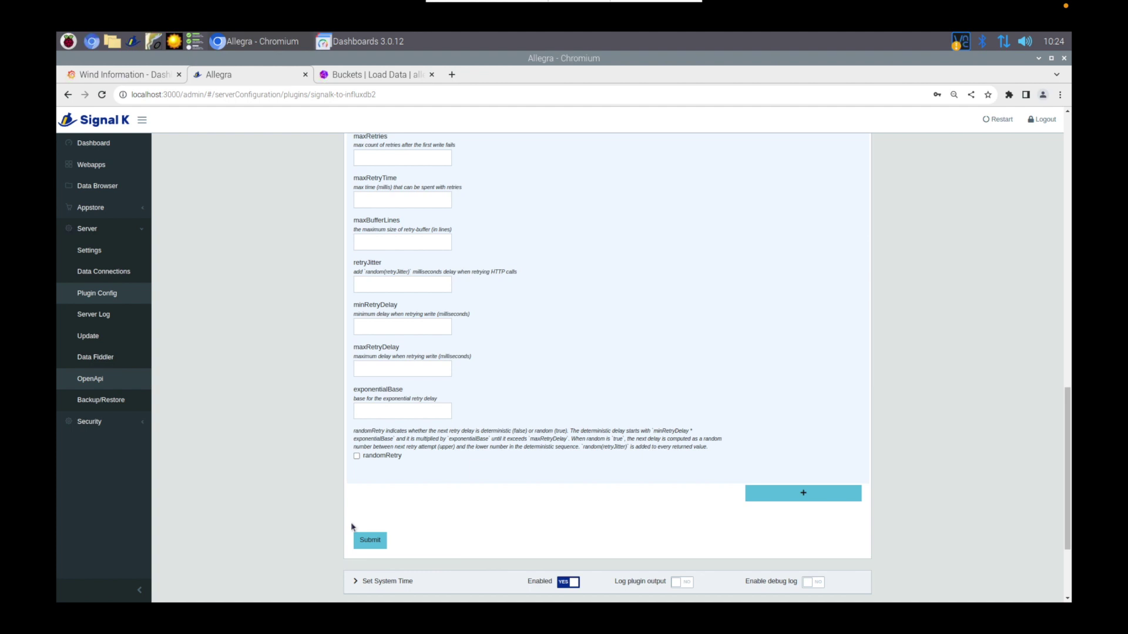
{"action": "left_click", "coordinate": [379, 542]}
{"action": "left_click", "coordinate": [382, 75]}
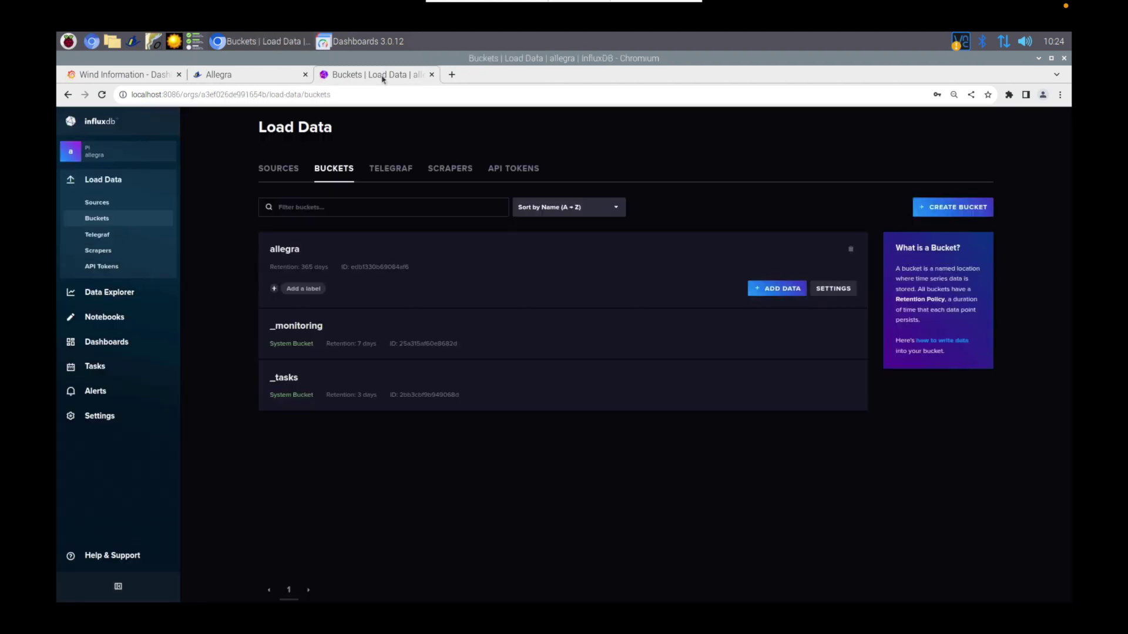
- In Data Explorer, graph allegra's depth value filtered to the Seatalk.ST source
{"action": "left_click", "coordinate": [112, 293]}
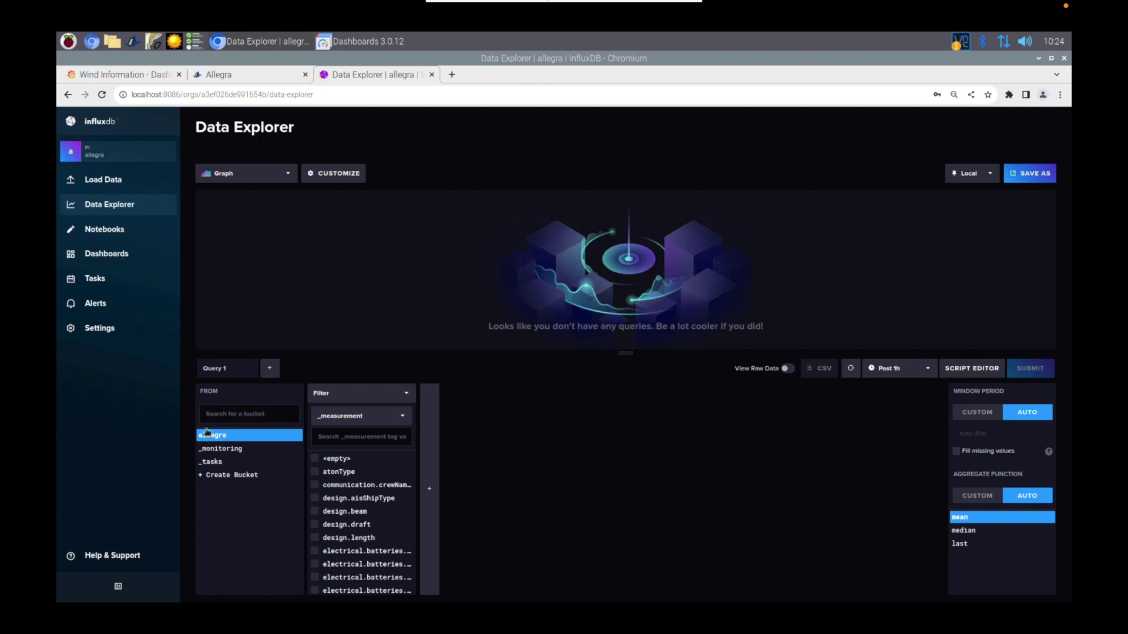
{"action": "scroll", "coordinate": [383, 497], "scroll_direction": "down", "scroll_amount": 4}
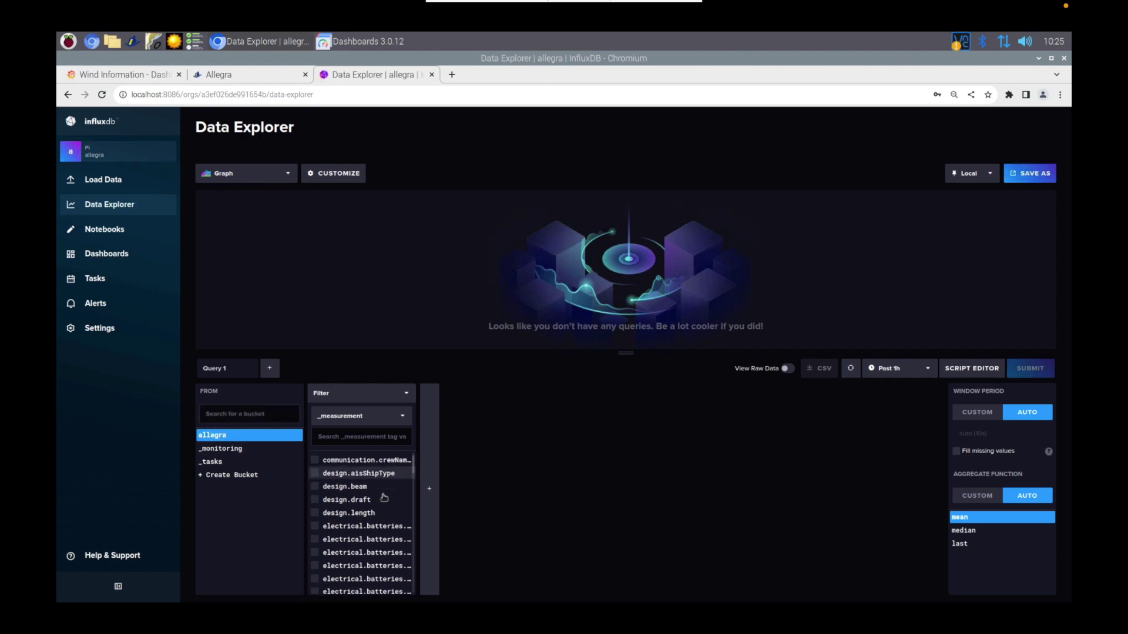
{"action": "scroll", "coordinate": [384, 497], "scroll_direction": "down", "scroll_amount": 5}
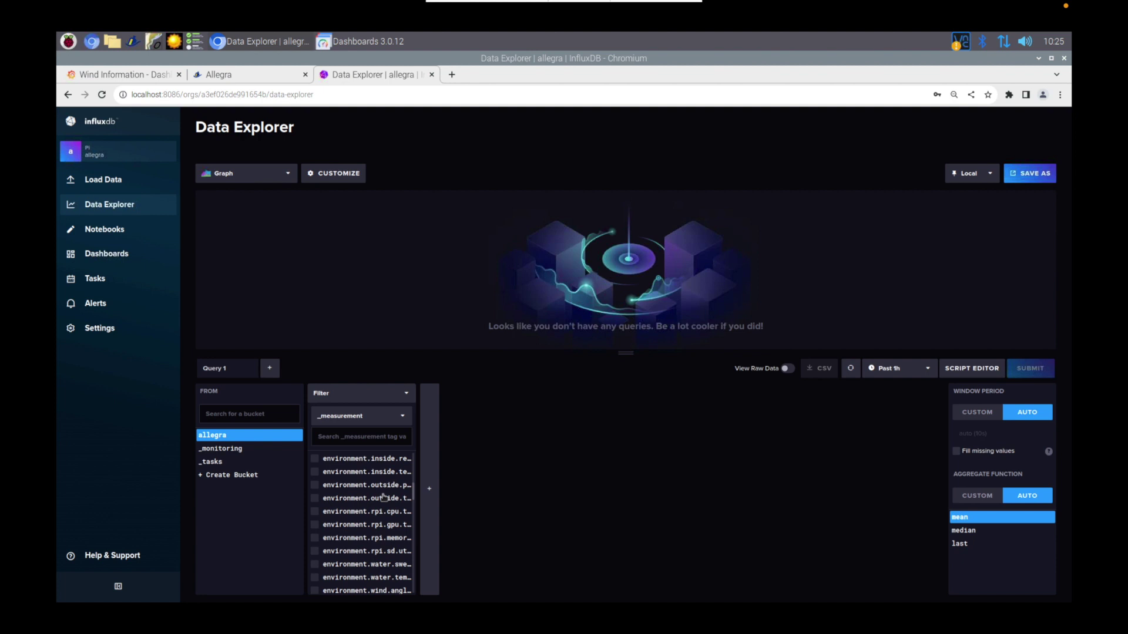
{"action": "scroll", "coordinate": [384, 498], "scroll_direction": "down", "scroll_amount": 5}
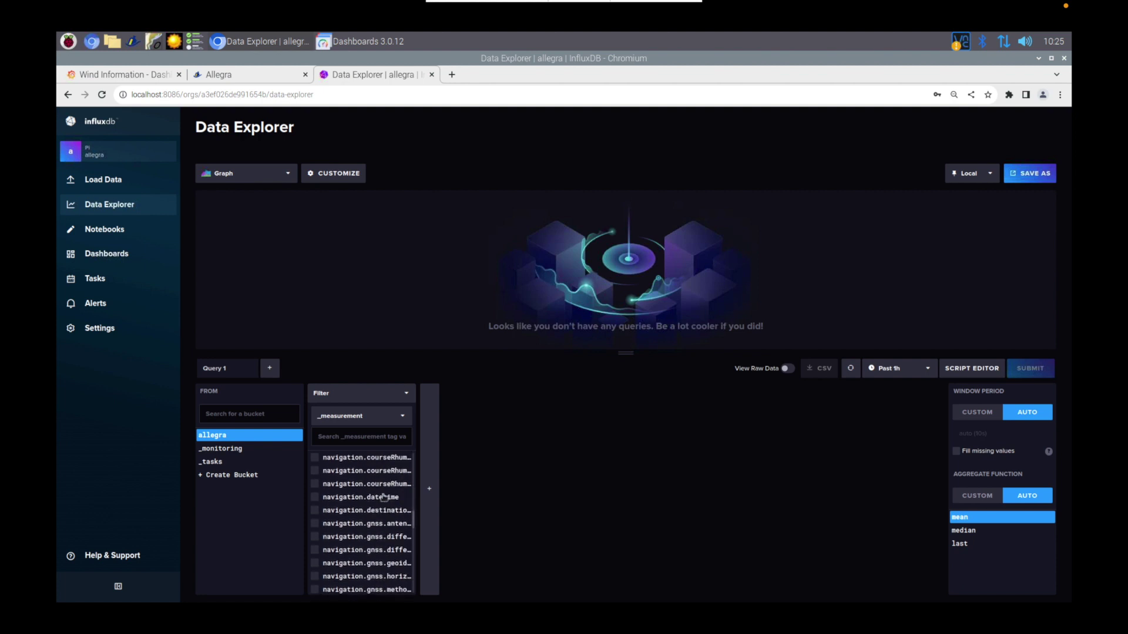
{"action": "scroll", "coordinate": [384, 498], "scroll_direction": "down", "scroll_amount": 6}
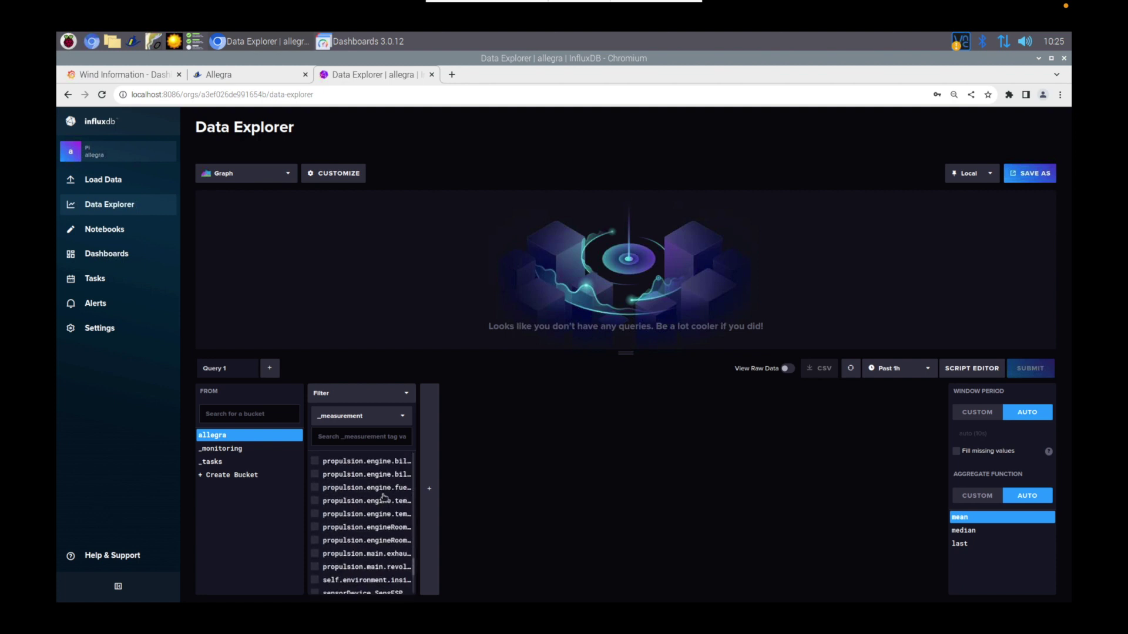
{"action": "scroll", "coordinate": [384, 496], "scroll_direction": "up", "scroll_amount": 15}
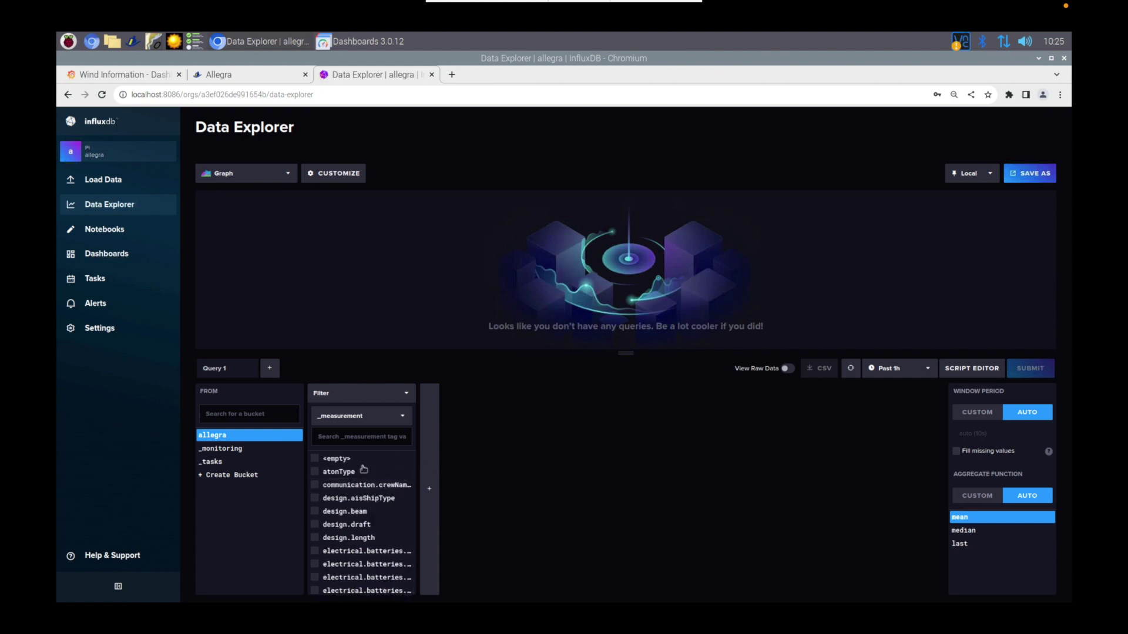
{"action": "scroll", "coordinate": [364, 470], "scroll_direction": "down", "scroll_amount": 1}
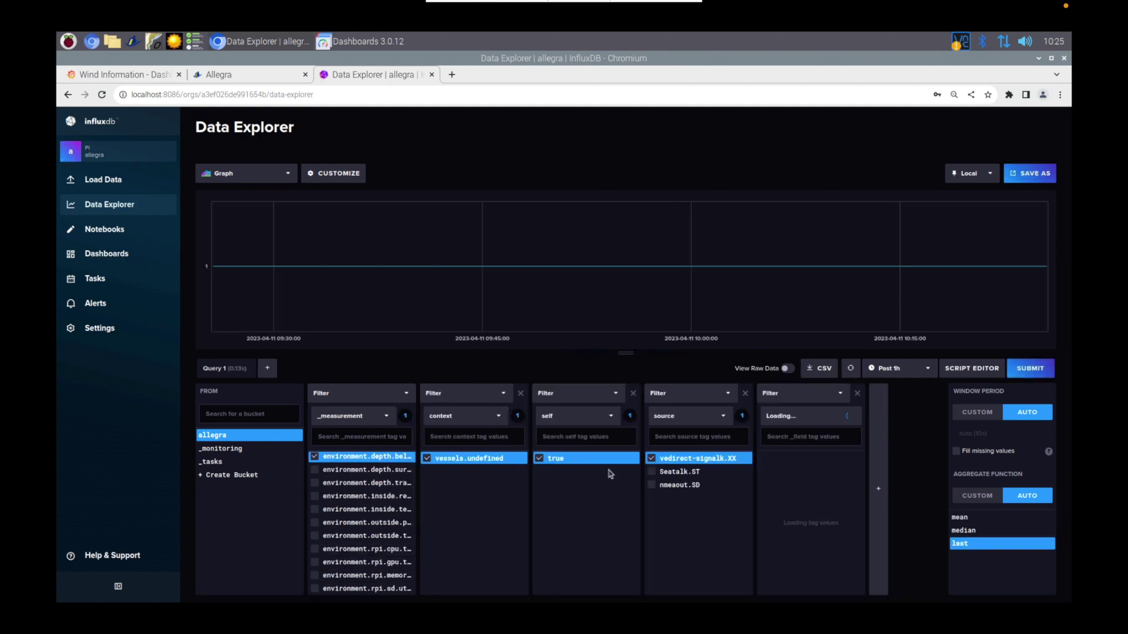
{"action": "left_click", "coordinate": [653, 472]}
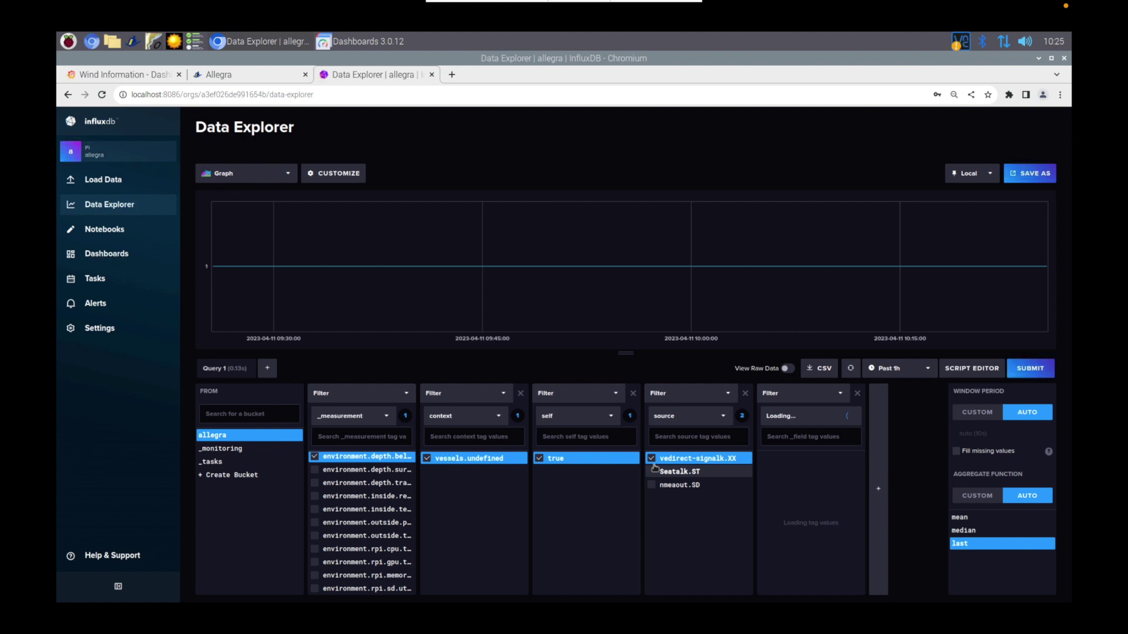
{"action": "left_click", "coordinate": [652, 458]}
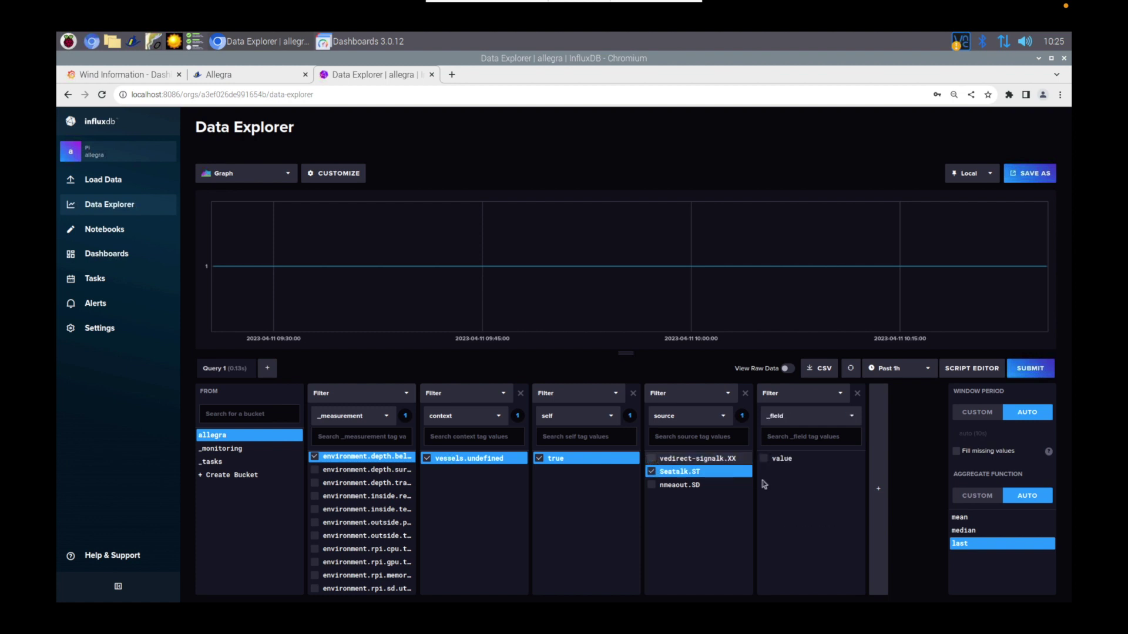
{"action": "left_click", "coordinate": [764, 459]}
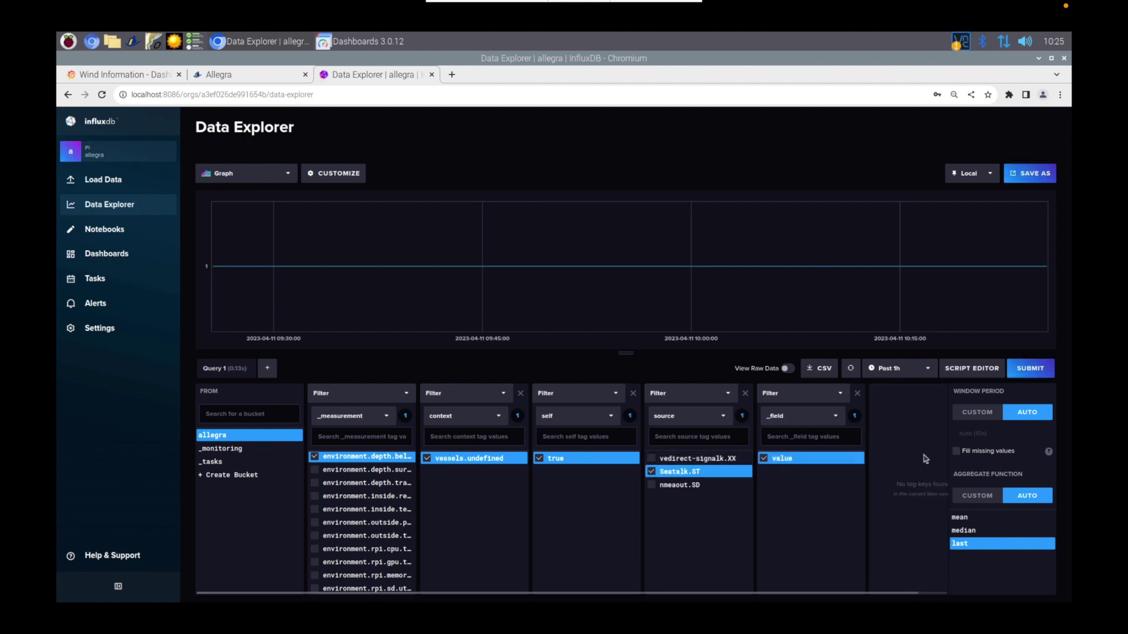
{"action": "left_click", "coordinate": [1040, 369]}
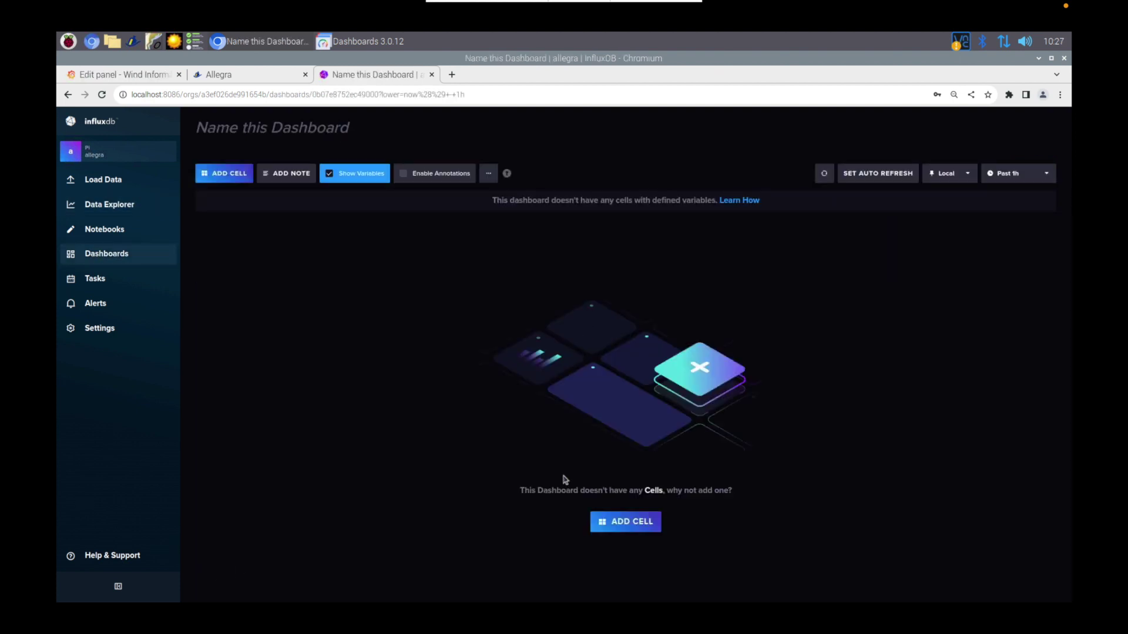
- Add a cell querying depth value for vessels.undefined, self true, Seatalk.ST, aggregated by last
{"action": "left_click", "coordinate": [630, 524]}
{"action": "scroll", "coordinate": [235, 499], "scroll_direction": "down", "scroll_amount": 5}
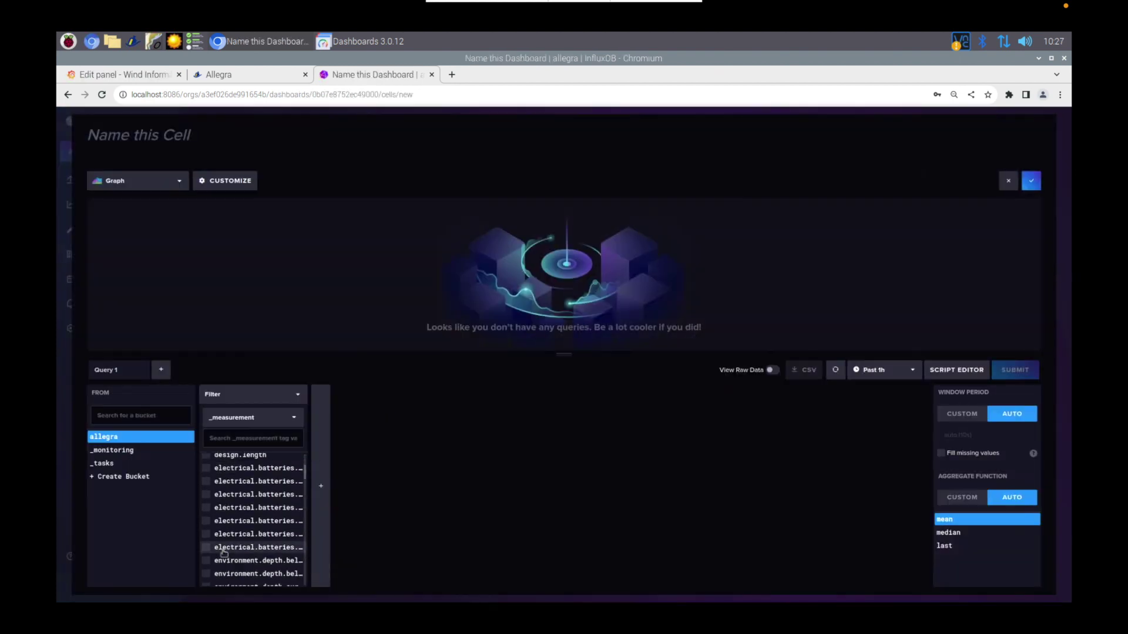
{"action": "left_click", "coordinate": [258, 546]}
{"action": "left_click", "coordinate": [332, 460]}
{"action": "left_click", "coordinate": [444, 460]}
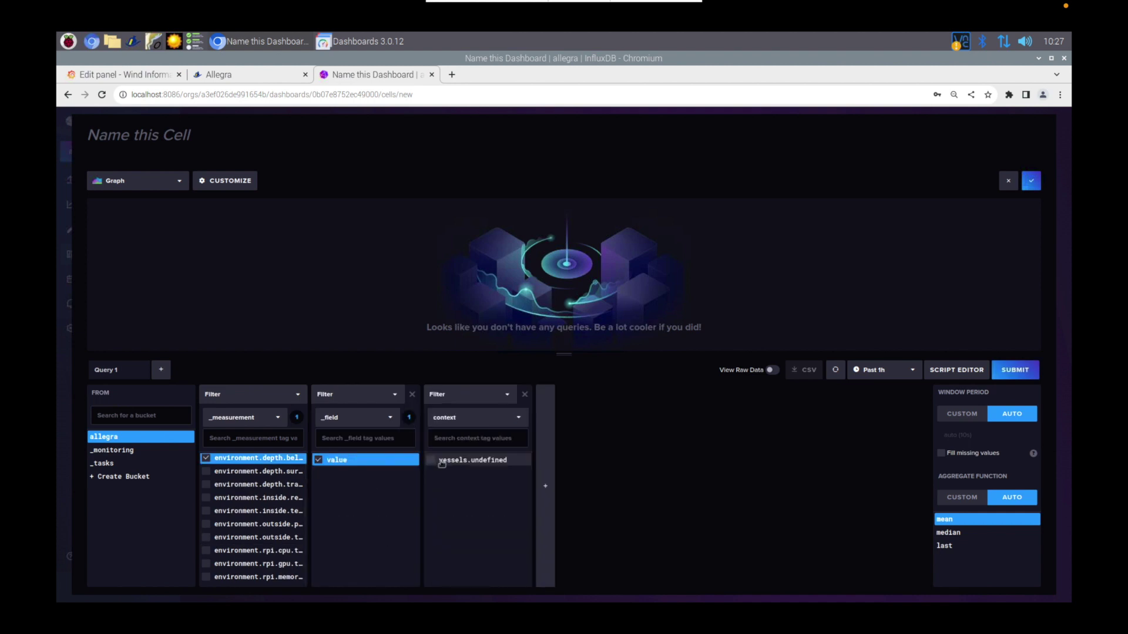
{"action": "left_click", "coordinate": [558, 460]}
{"action": "left_click", "coordinate": [681, 460]}
{"action": "left_click", "coordinate": [944, 546]}
{"action": "left_click", "coordinate": [1016, 369]}
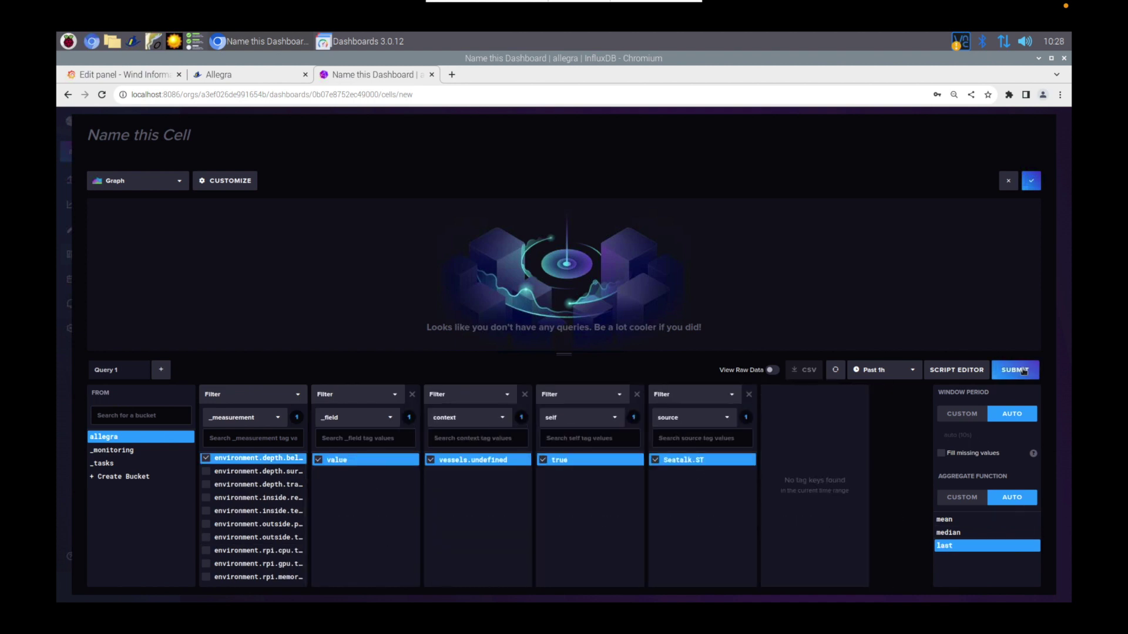
- Try Gauge, Graph and Graph + Single Stat views, then show the query as Flux script
{"action": "left_click", "coordinate": [179, 183]}
{"action": "left_click", "coordinate": [127, 212]}
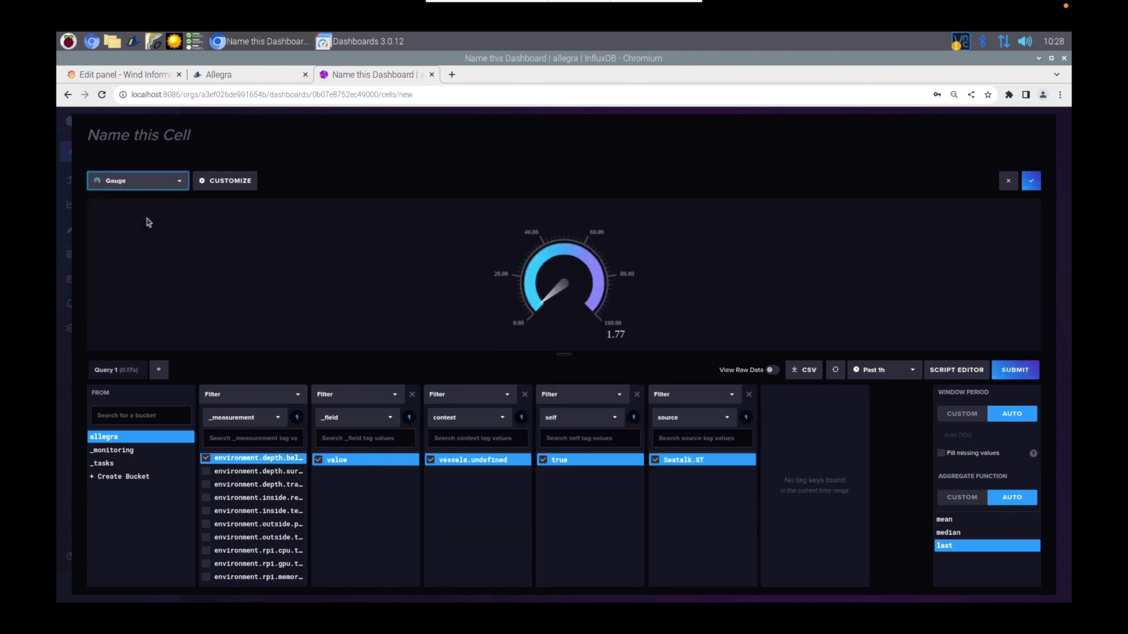
{"action": "left_click", "coordinate": [155, 182]}
{"action": "left_click", "coordinate": [144, 252]}
{"action": "left_click", "coordinate": [141, 181]}
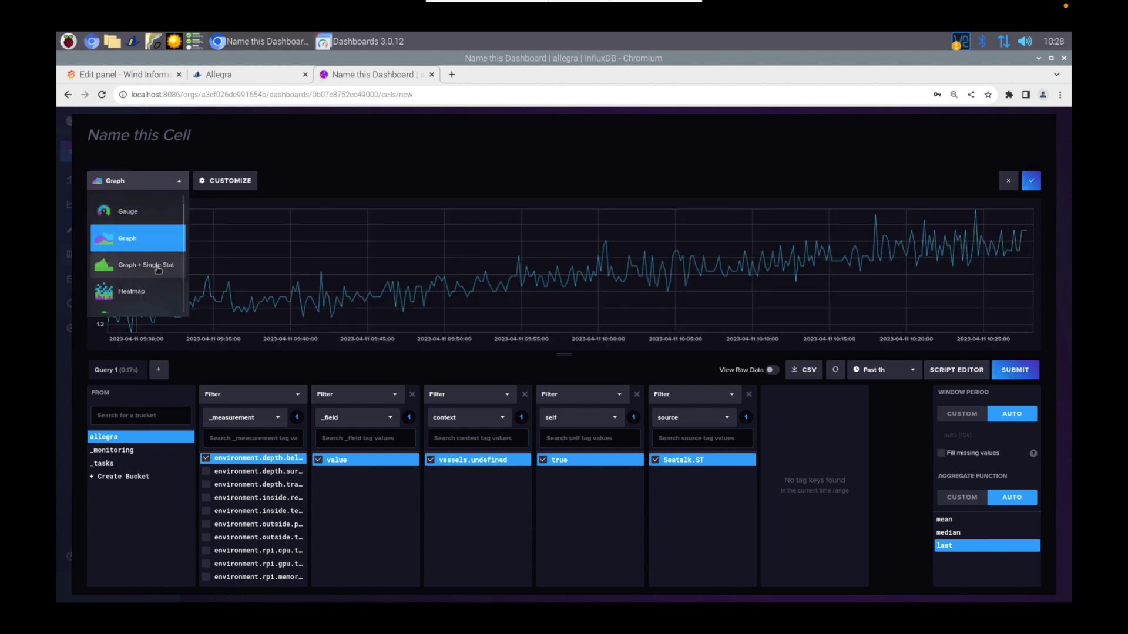
{"action": "left_click", "coordinate": [158, 265]}
{"action": "left_click", "coordinate": [141, 181]}
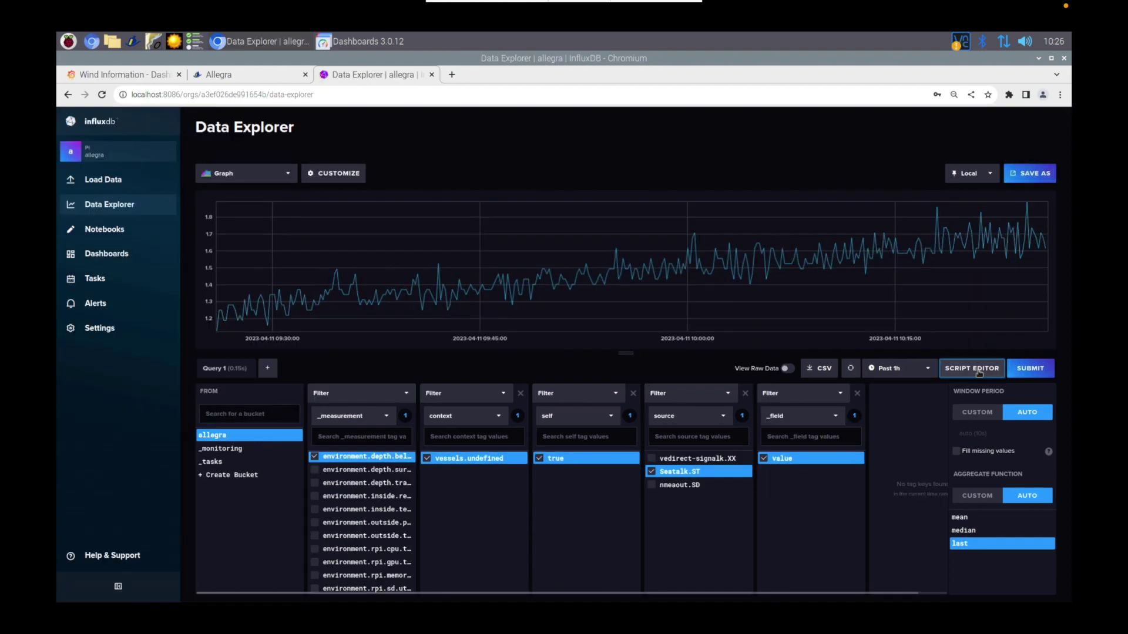
{"action": "left_click", "coordinate": [963, 368]}
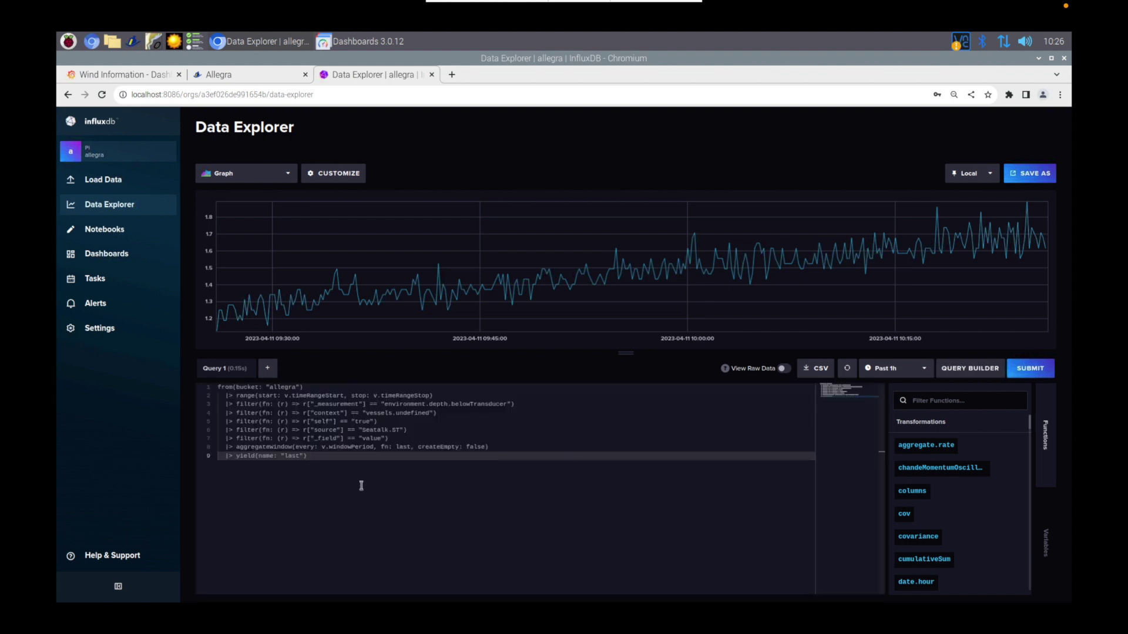
- Highlight the Flux query's range, measurement, Seatalk.ST filter and yield, then show Grafana's Wind Information dashboard
{"action": "left_click_drag", "start_coordinate": [305, 457], "coordinate": [215, 389]}
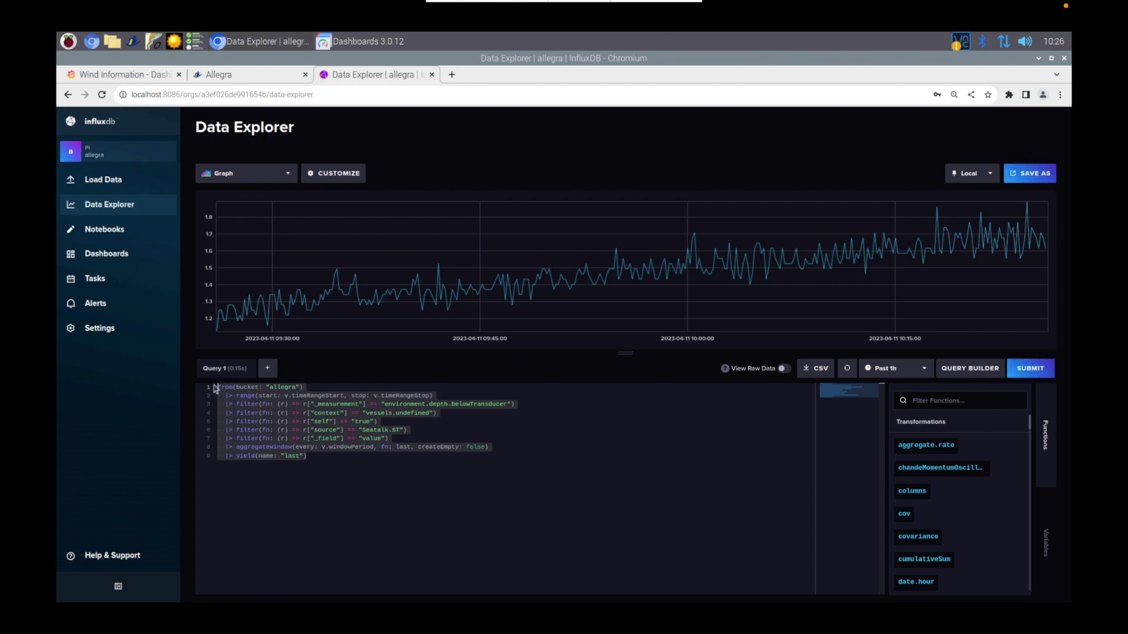
{"action": "left_click", "coordinate": [314, 464]}
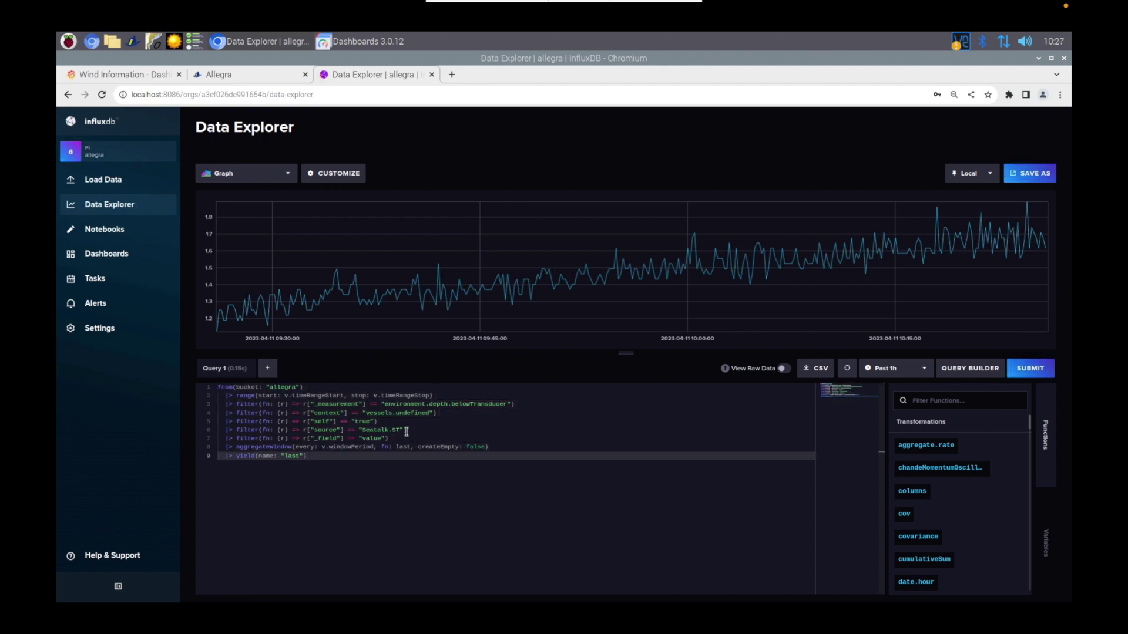
{"action": "left_click_drag", "start_coordinate": [387, 402], "coordinate": [510, 403]}
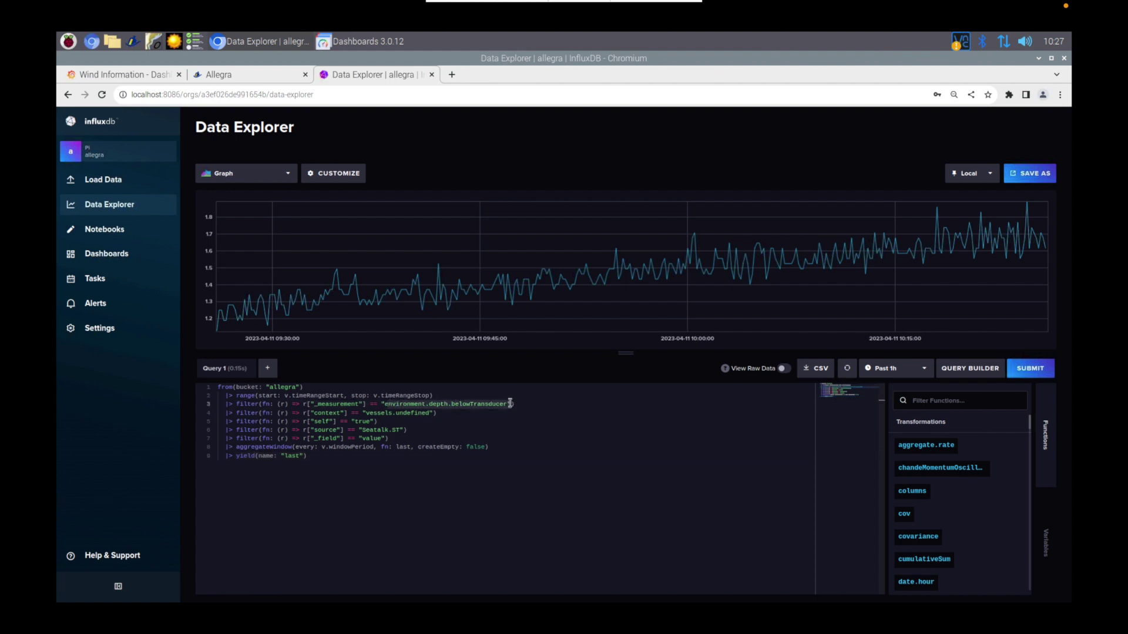
{"action": "left_click_drag", "start_coordinate": [363, 429], "coordinate": [405, 431]}
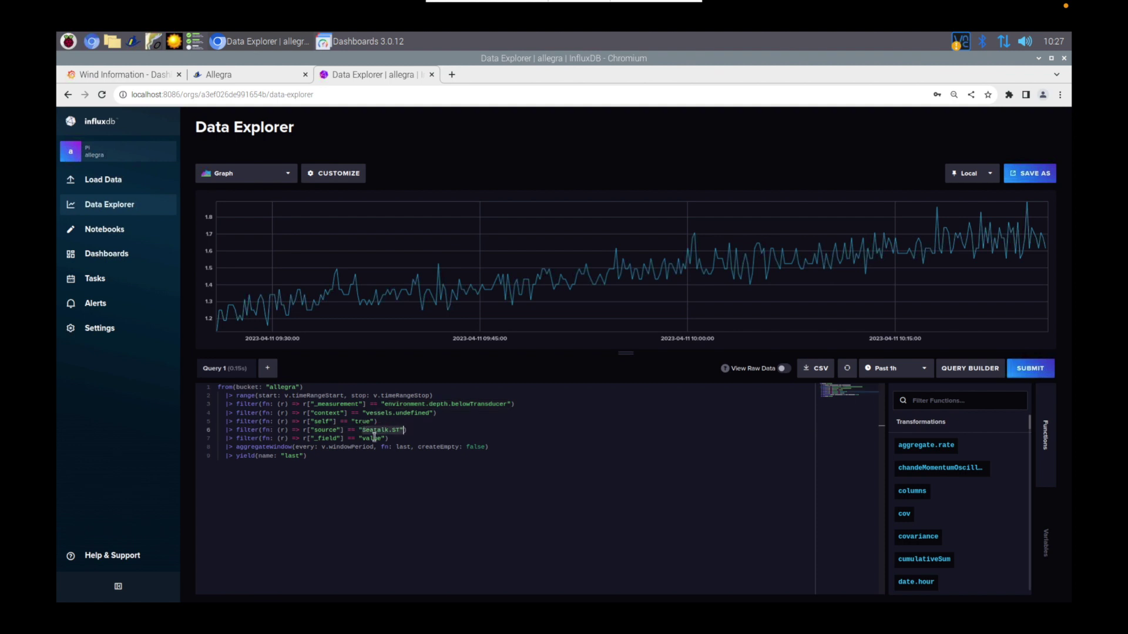
{"action": "left_click", "coordinate": [293, 457]}
{"action": "left_click", "coordinate": [293, 456]}
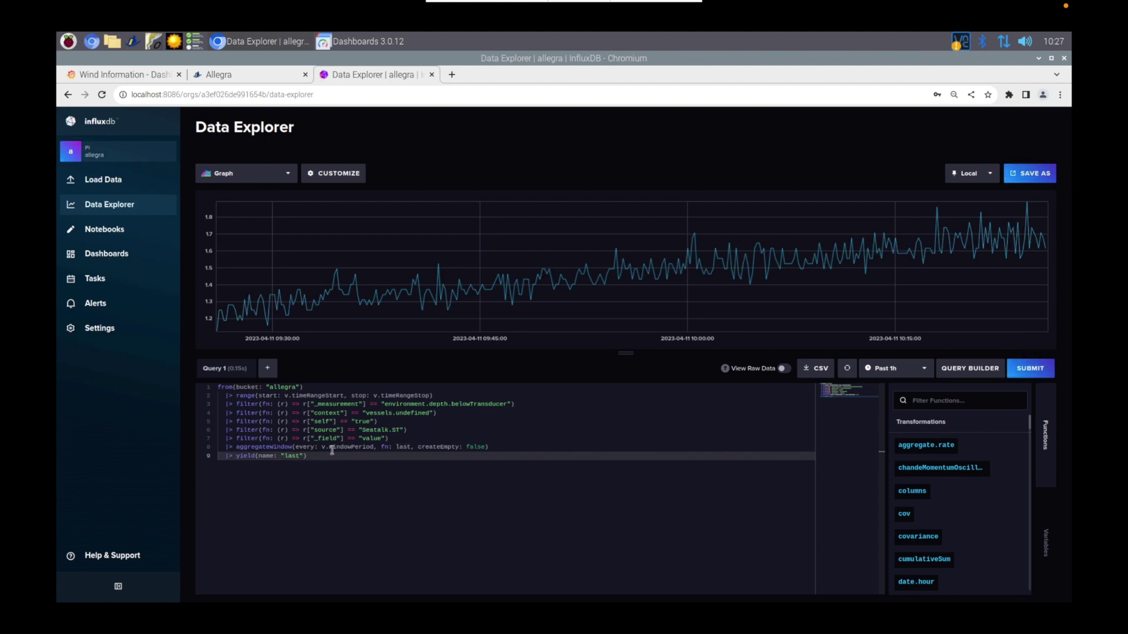
{"action": "left_click", "coordinate": [120, 76]}
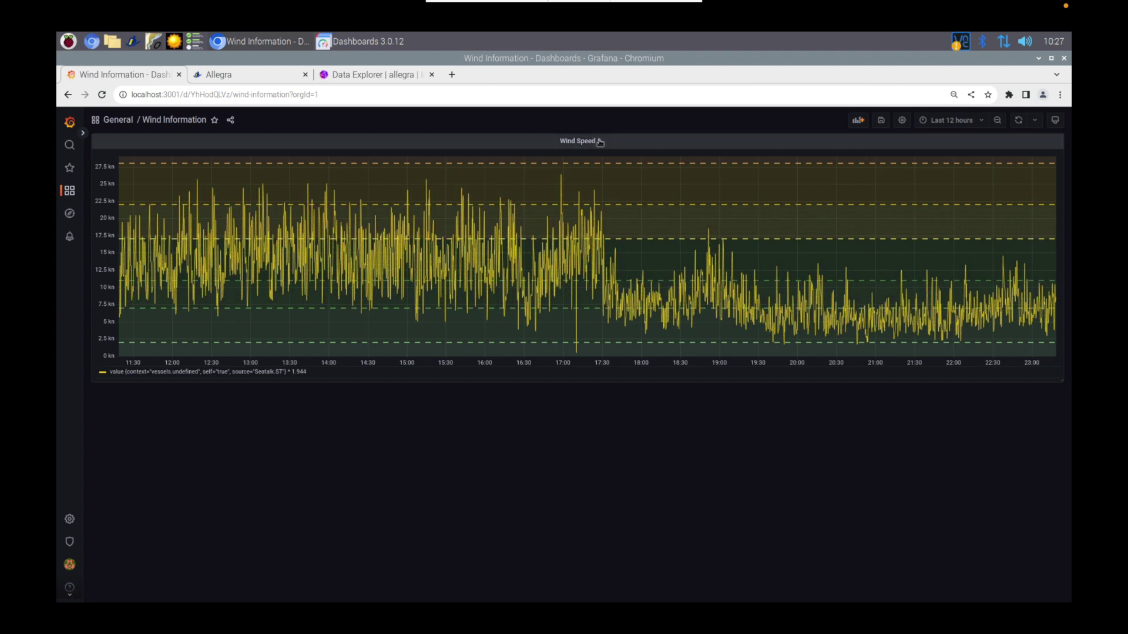
- Choose Edit from the Wind Speed panel's title menu to reveal its Flux query
{"action": "left_click", "coordinate": [600, 142]}
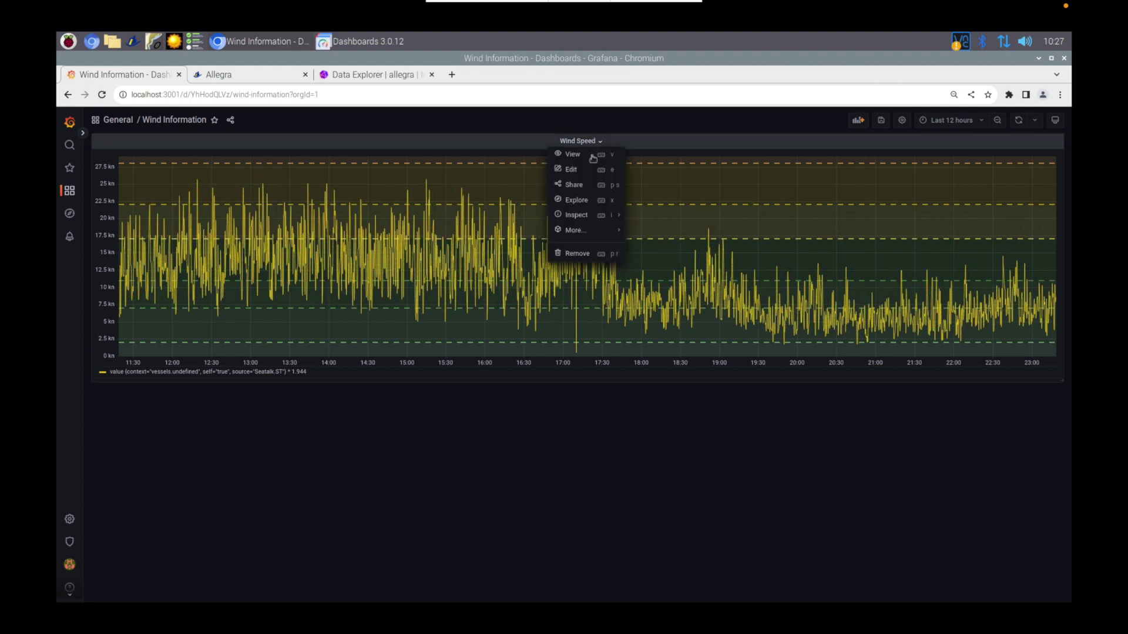
{"action": "left_click", "coordinate": [584, 177]}
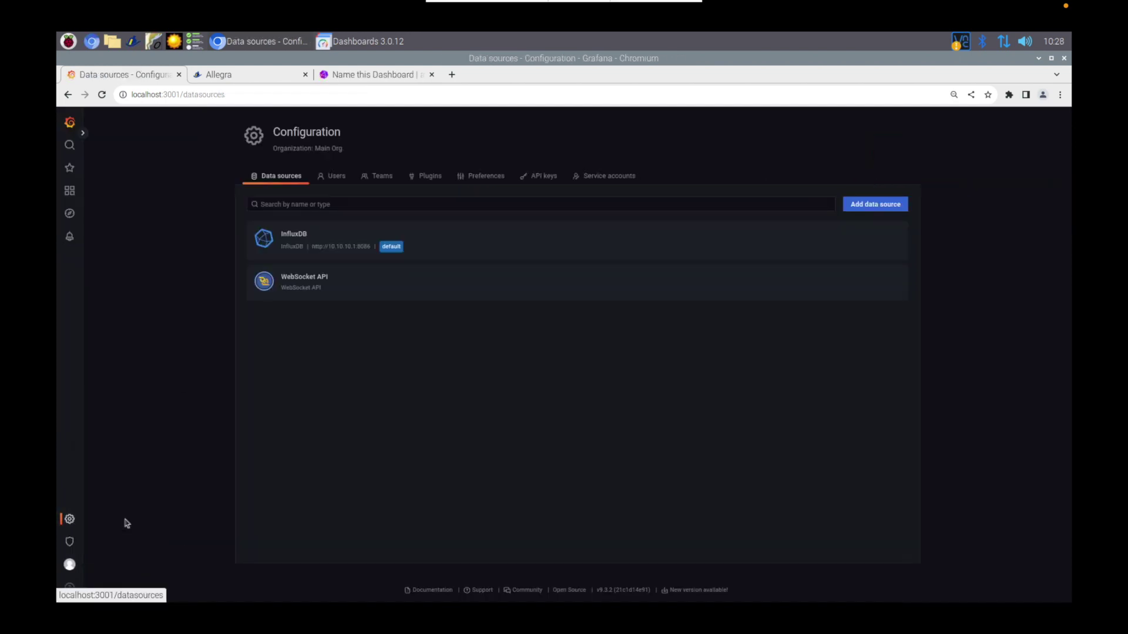
{"action": "left_click", "coordinate": [327, 237]}
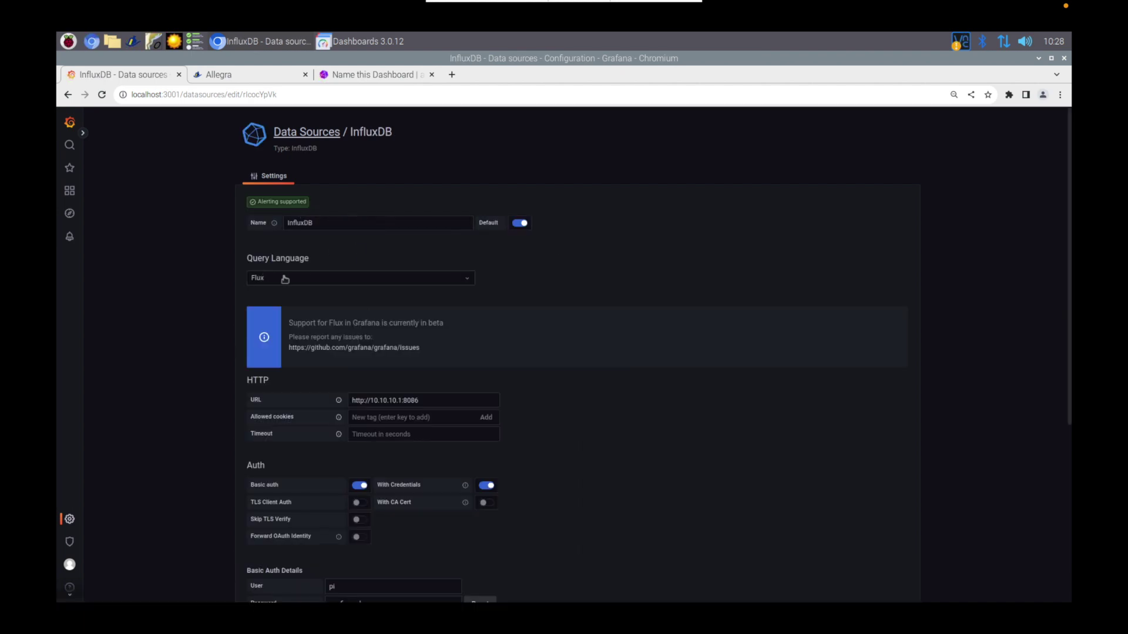
{"action": "left_click", "coordinate": [442, 403]}
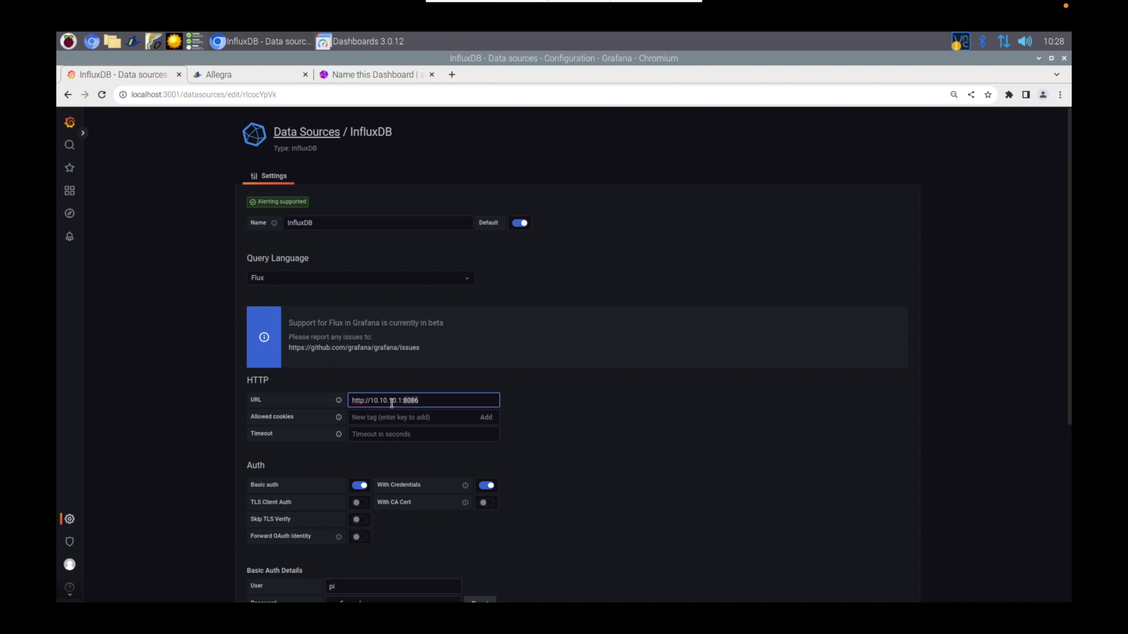
{"action": "scroll", "coordinate": [587, 442], "scroll_direction": "down", "scroll_amount": 3}
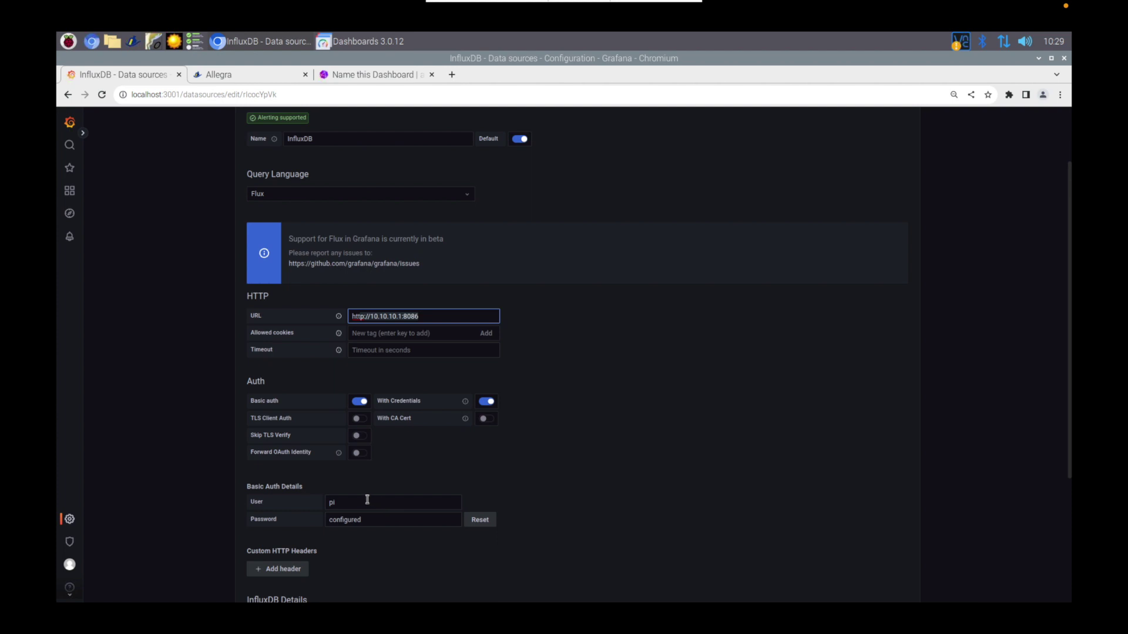
{"action": "scroll", "coordinate": [367, 499], "scroll_direction": "down", "scroll_amount": 1}
{"action": "scroll", "coordinate": [367, 499], "scroll_direction": "down", "scroll_amount": 6}
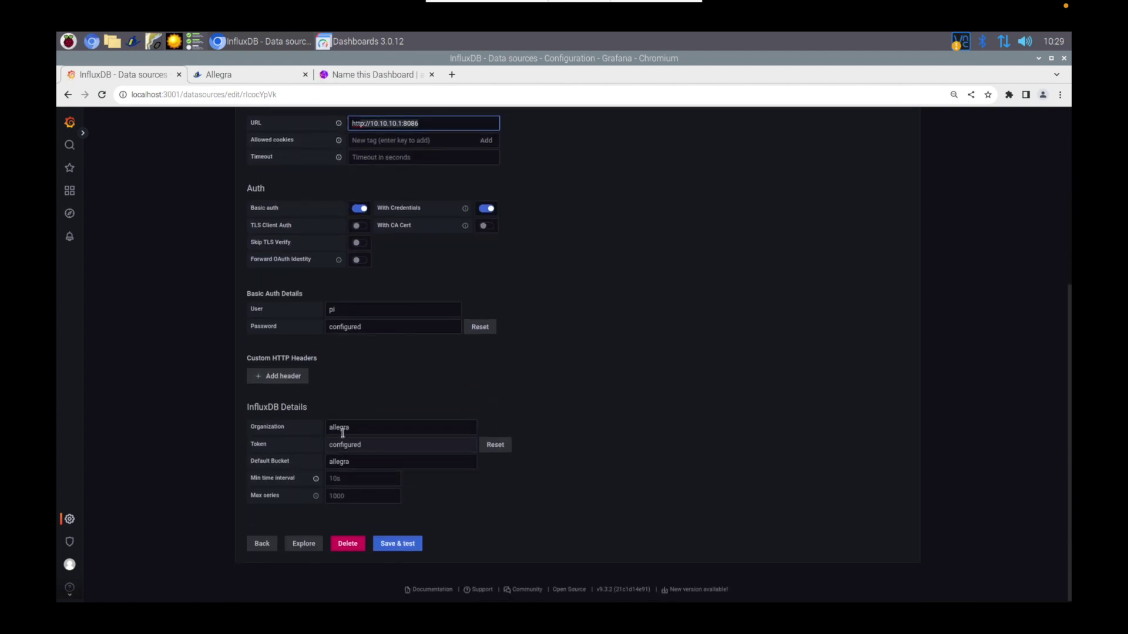
- Check the organization and default bucket, both 'allegra', then browse the dashboards list
{"action": "left_click_drag", "start_coordinate": [384, 428], "coordinate": [320, 429]}
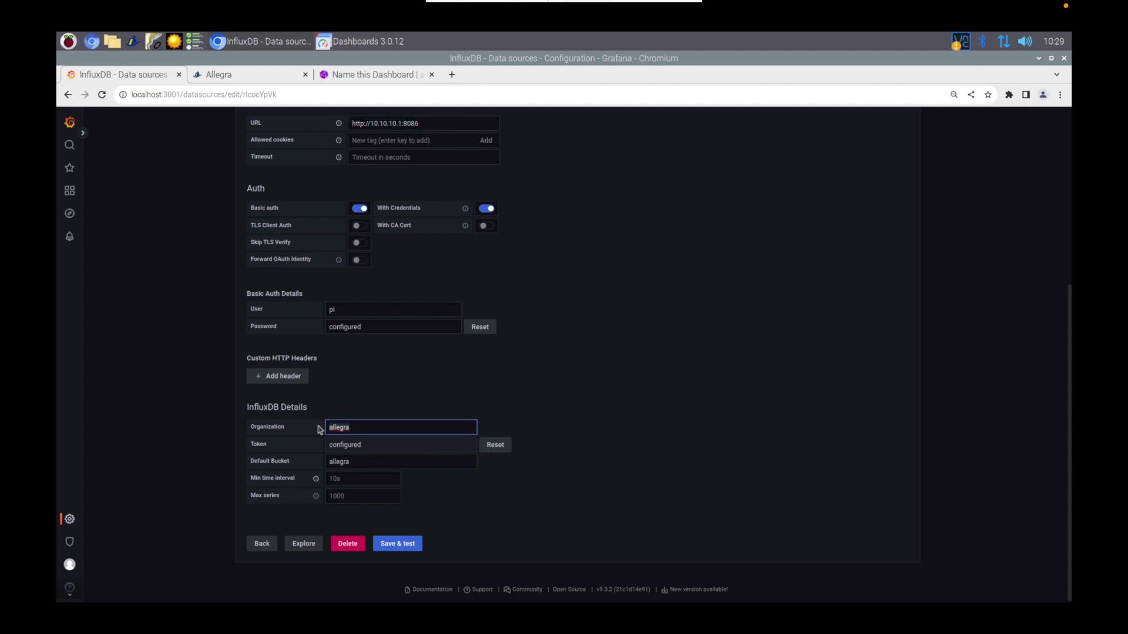
{"action": "left_click", "coordinate": [367, 470]}
{"action": "left_click_drag", "start_coordinate": [370, 467], "coordinate": [321, 466]}
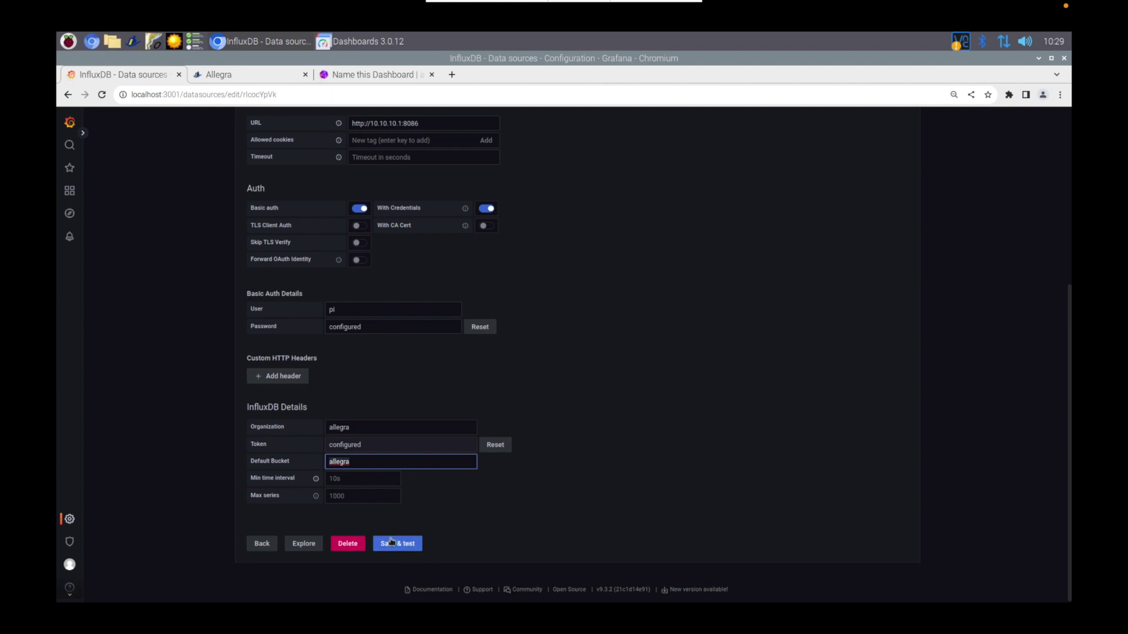
{"action": "mouse_move", "coordinate": [69, 190]}
{"action": "left_click", "coordinate": [126, 214]}
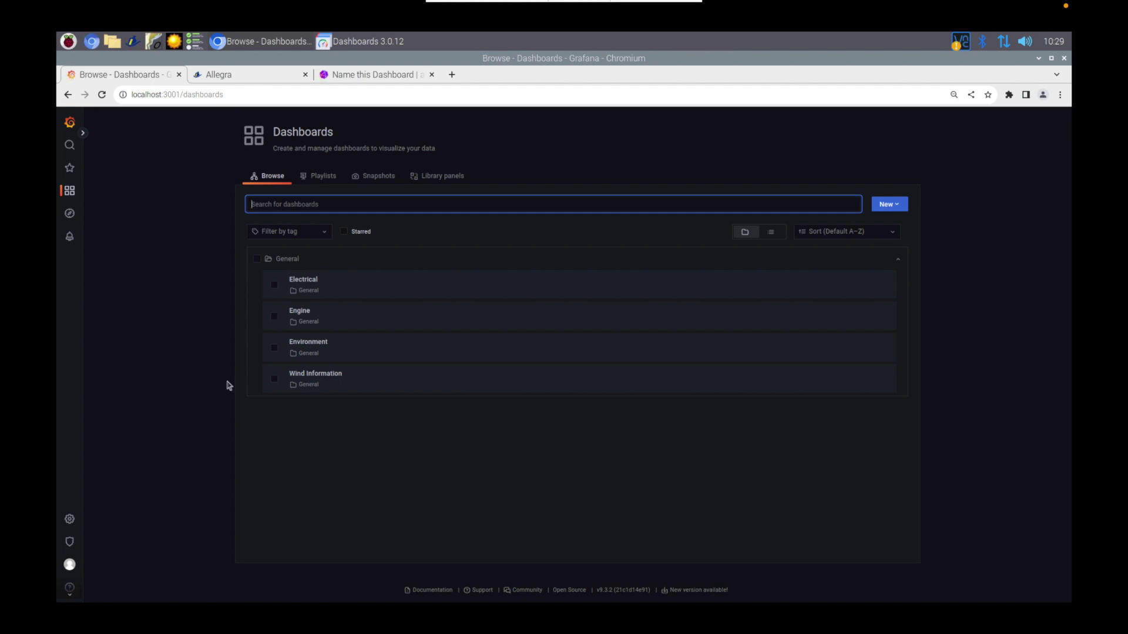
- Import the Environment dashboard by uploading its JSON file from the Desktop
{"action": "left_click", "coordinate": [336, 373]}
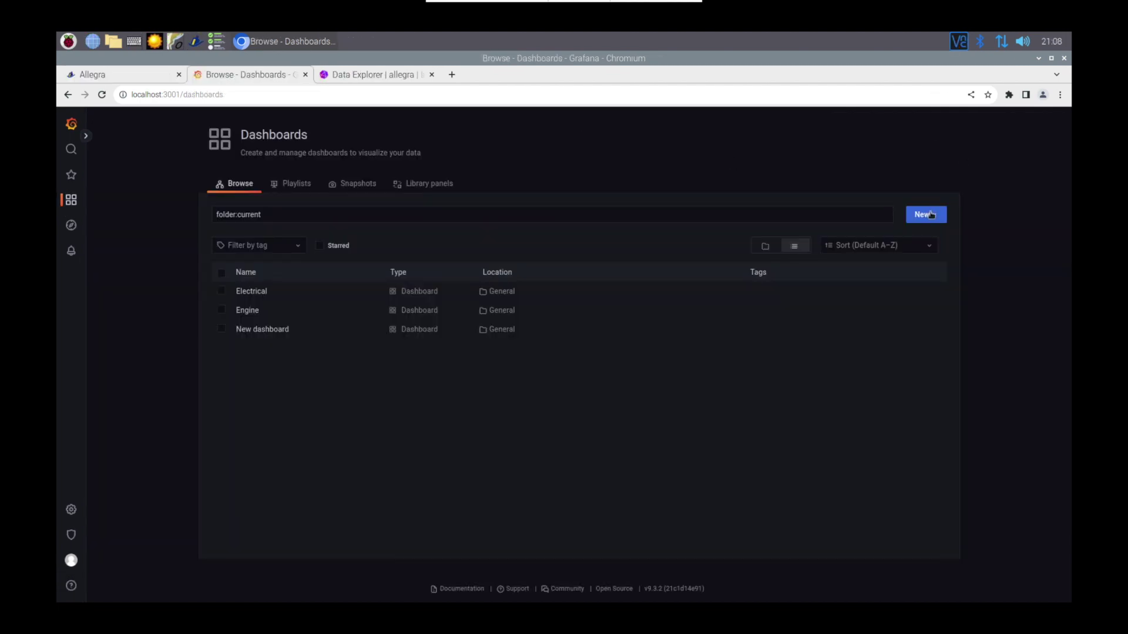
{"action": "left_click", "coordinate": [924, 215]}
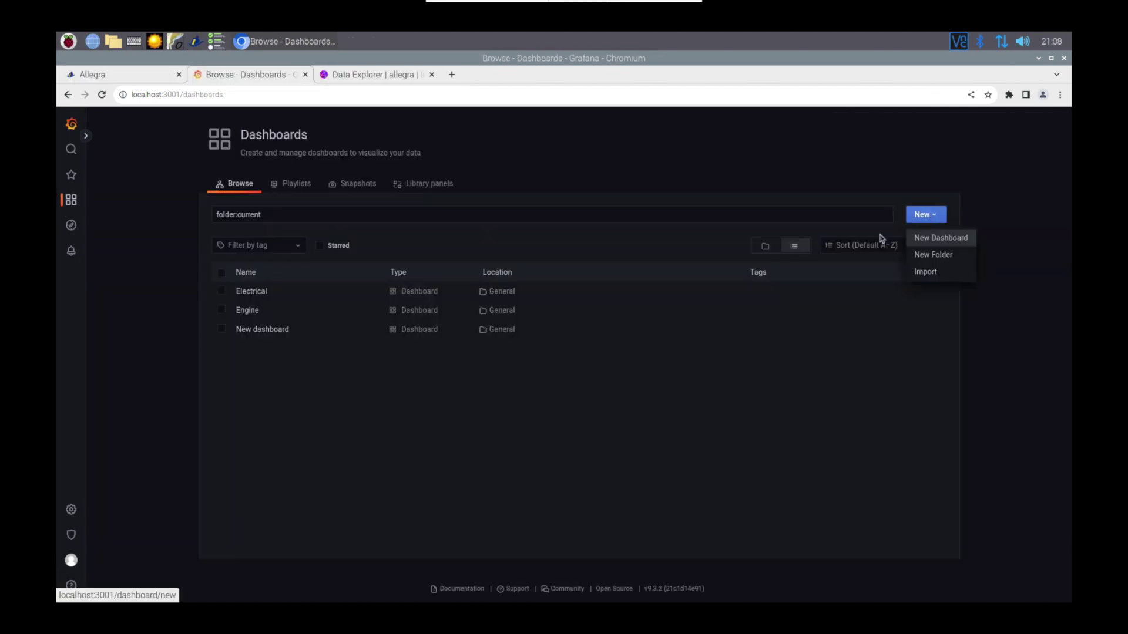
{"action": "left_click", "coordinate": [940, 272]}
{"action": "left_click", "coordinate": [280, 196]}
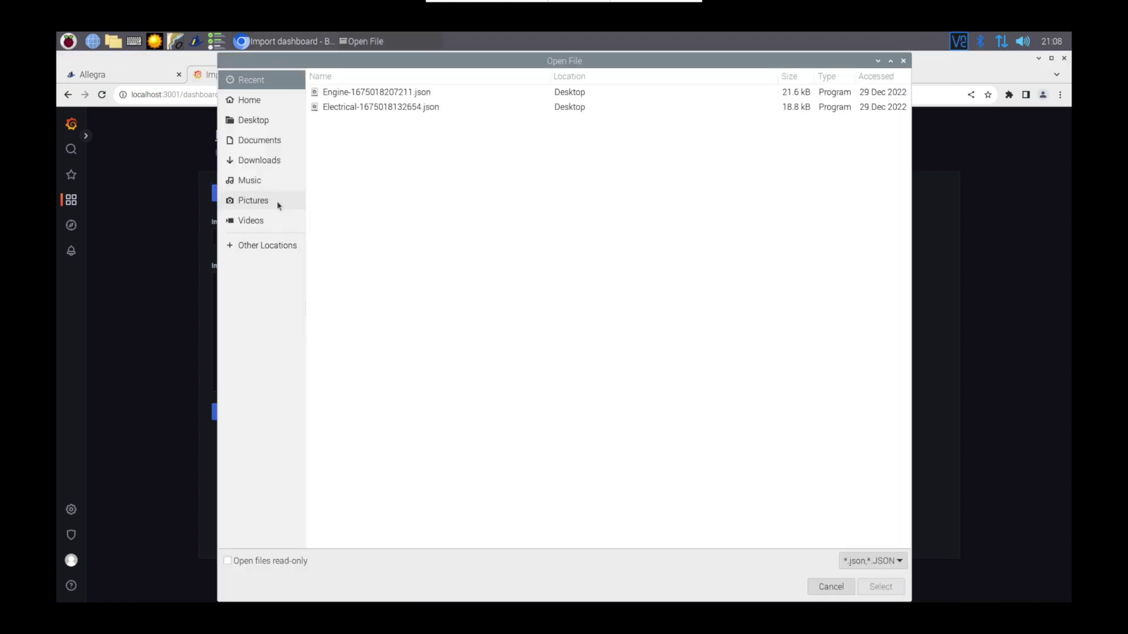
{"action": "left_click", "coordinate": [252, 120]}
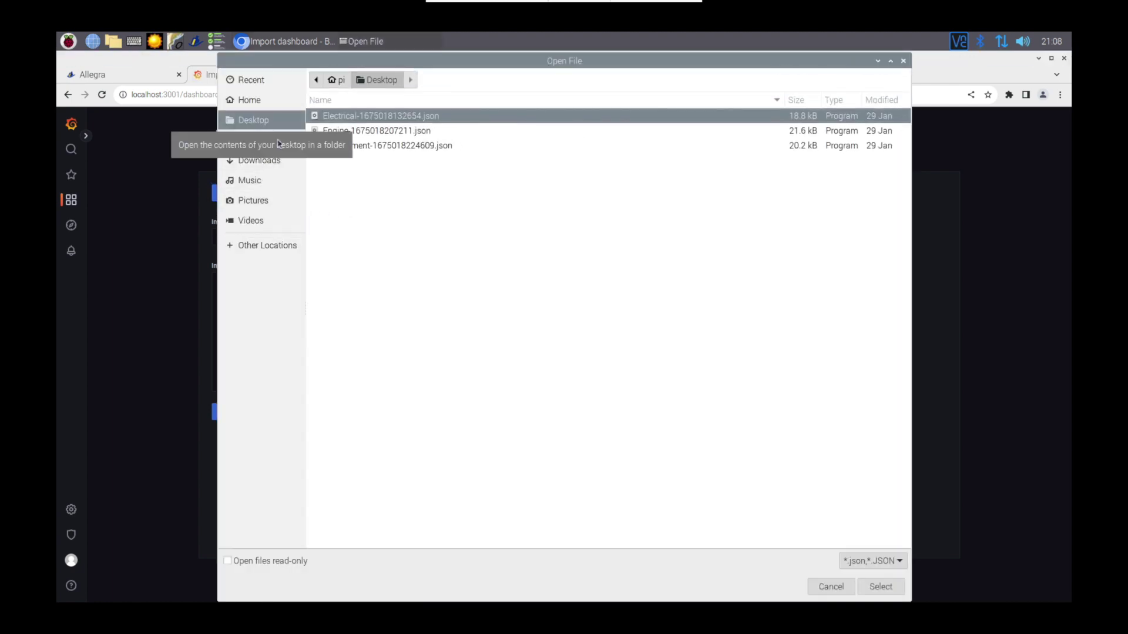
{"action": "left_click", "coordinate": [886, 589]}
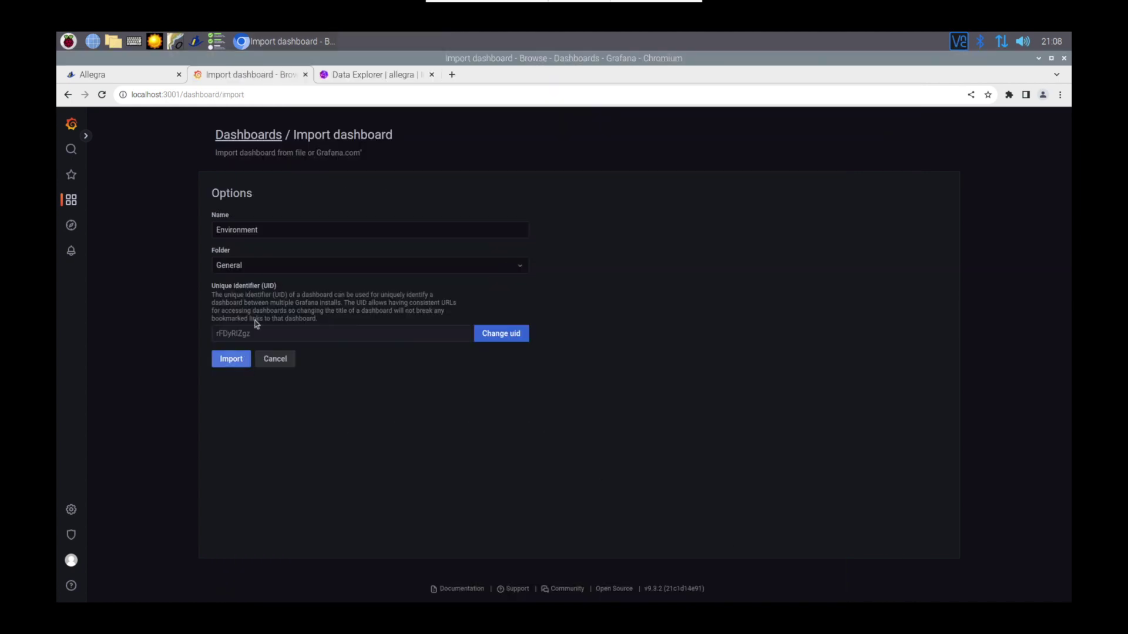
{"action": "left_click", "coordinate": [231, 359]}
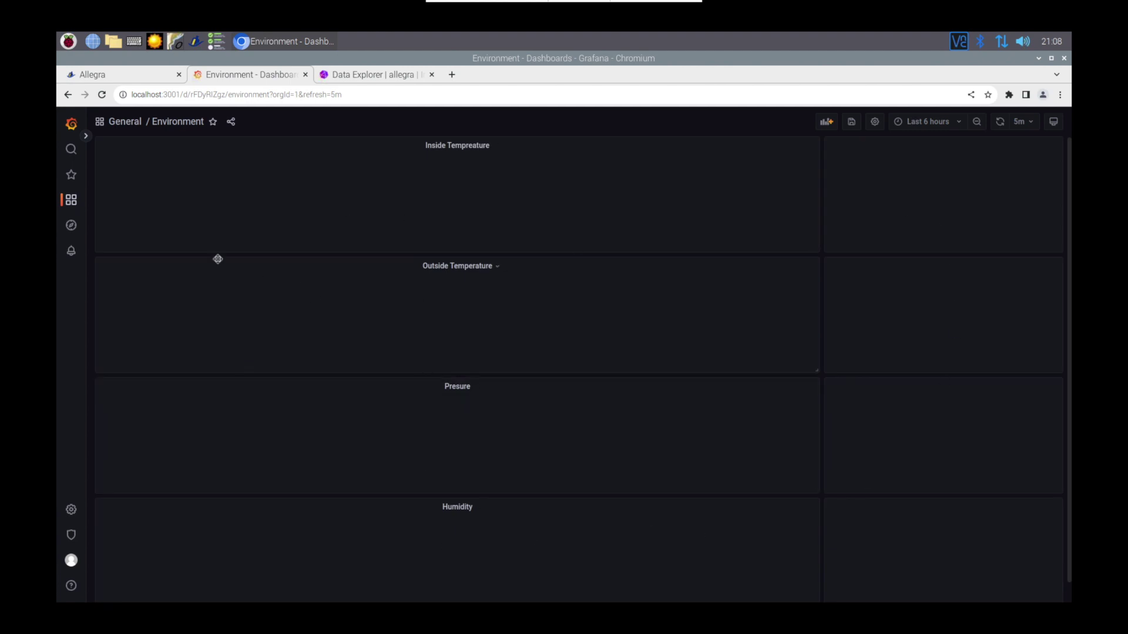
- Edit the Electrical dashboard's first gauge panel and switch its data source to InfluxDB
{"action": "mouse_move", "coordinate": [65, 200]}
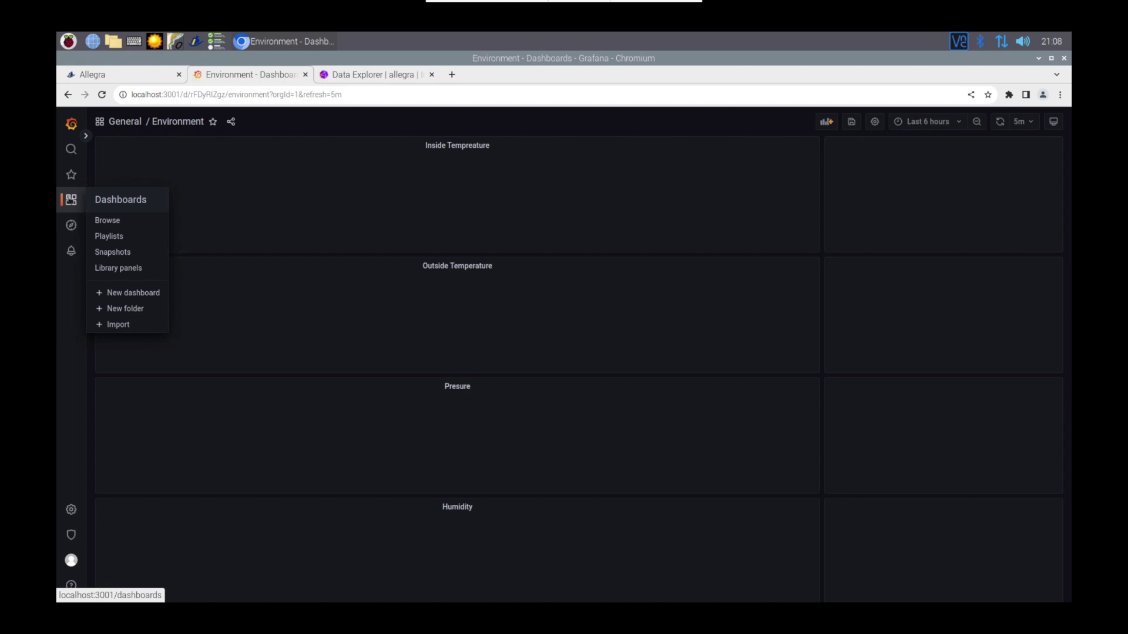
{"action": "left_click", "coordinate": [121, 221]}
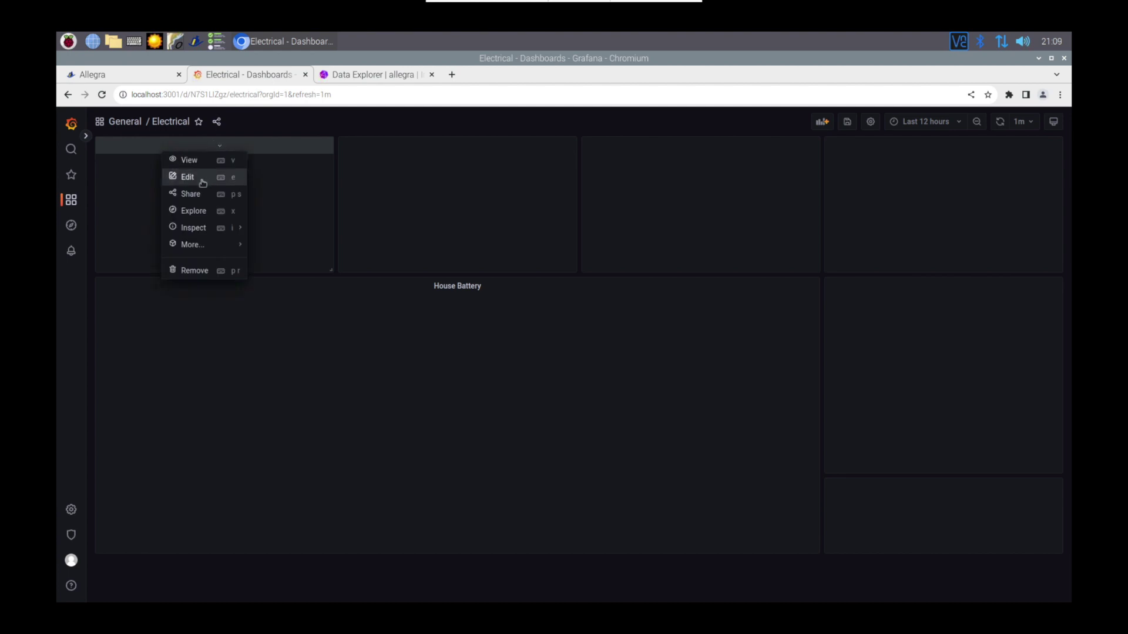
{"action": "left_click", "coordinate": [203, 182]}
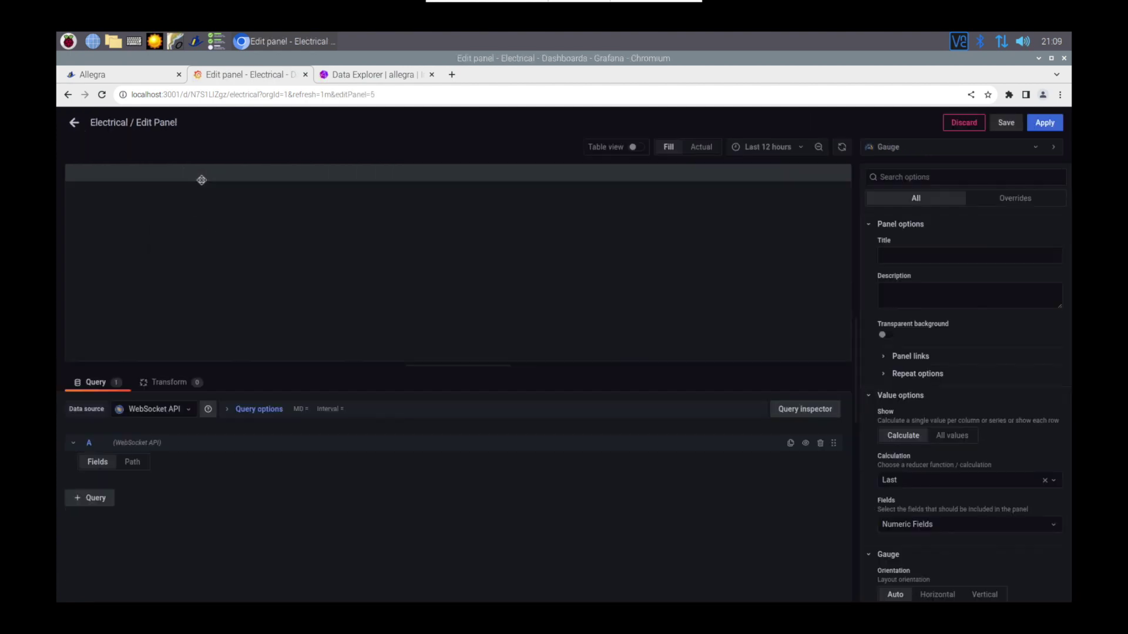
{"action": "left_click", "coordinate": [191, 413]}
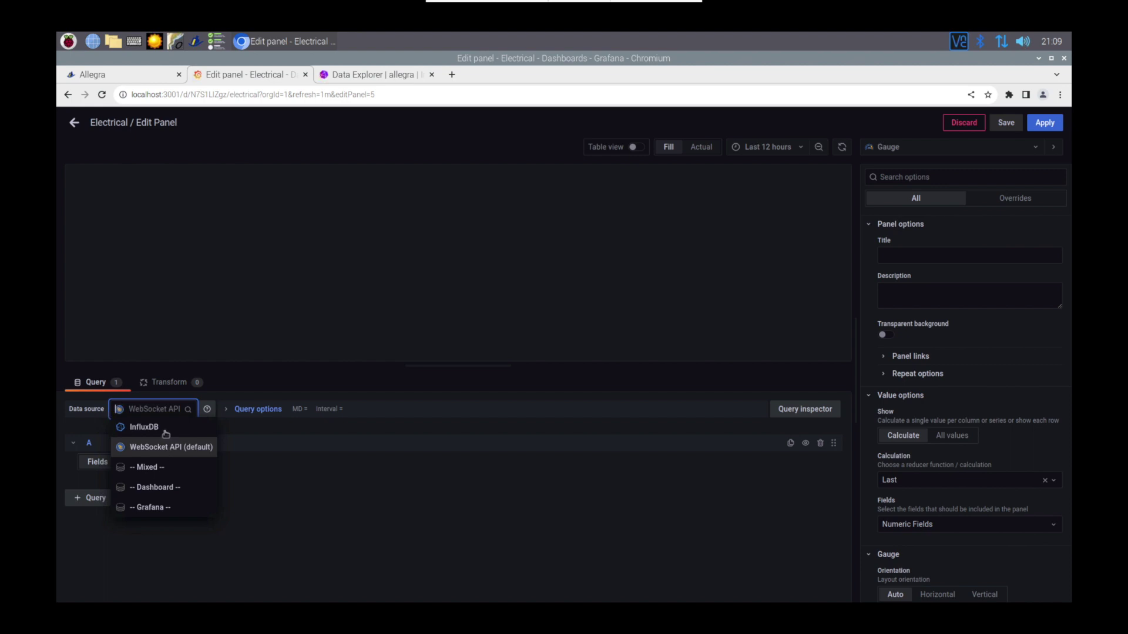
{"action": "left_click", "coordinate": [164, 432]}
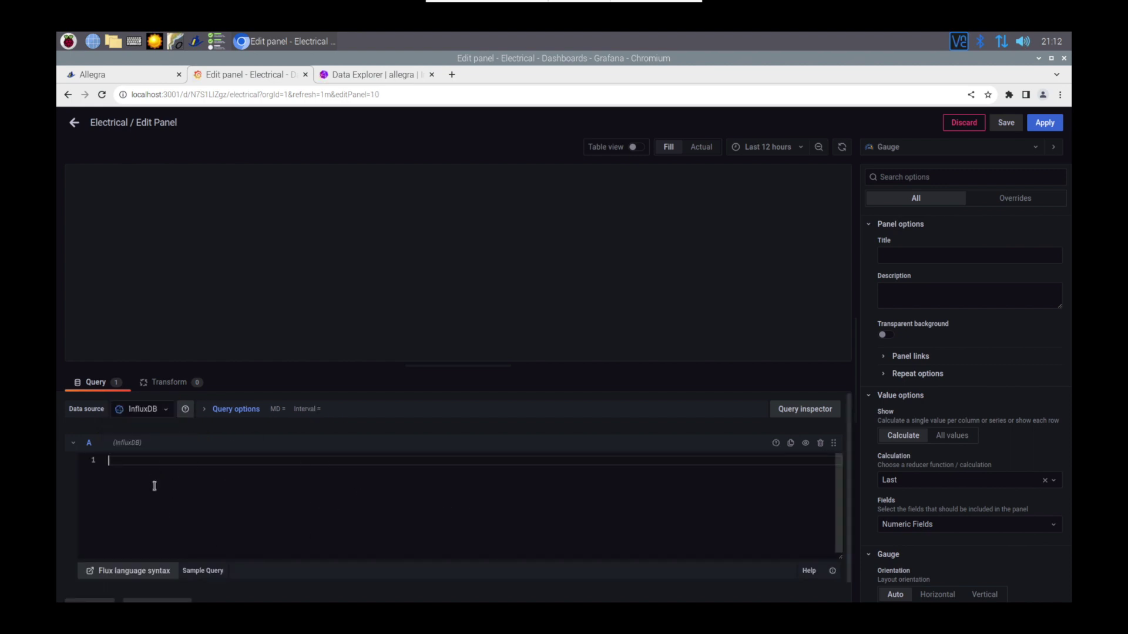
- Paste the battery voltage Flux query and delete 'Starter' from its measurement name
{"action": "type", "text": "from(bucket: \"allegra\")   |> range(start: v.timeRangeStart, stop: v.timeRangeStop)   |> filter(fn: (r) => r[\"_measurement\"] == \"electrical.batteries.Starter.voltage\")   |> filter(fn: (r) => r[\"self\"] == \"true\")   |> filter(fn: (r) => r[\"source\"] == \"vedirect-signalk.XX\")   |> filter(fn: (r) => r[\"_field\"] == \"value\")   |> filter(fn: (r) => r[\"context\"] == \"vessels.undefined\")   |> aggregateWindow(every: v.windowPeriod, fn: mean, createEmpty: false)   |> yield(name: \"mean\")"}
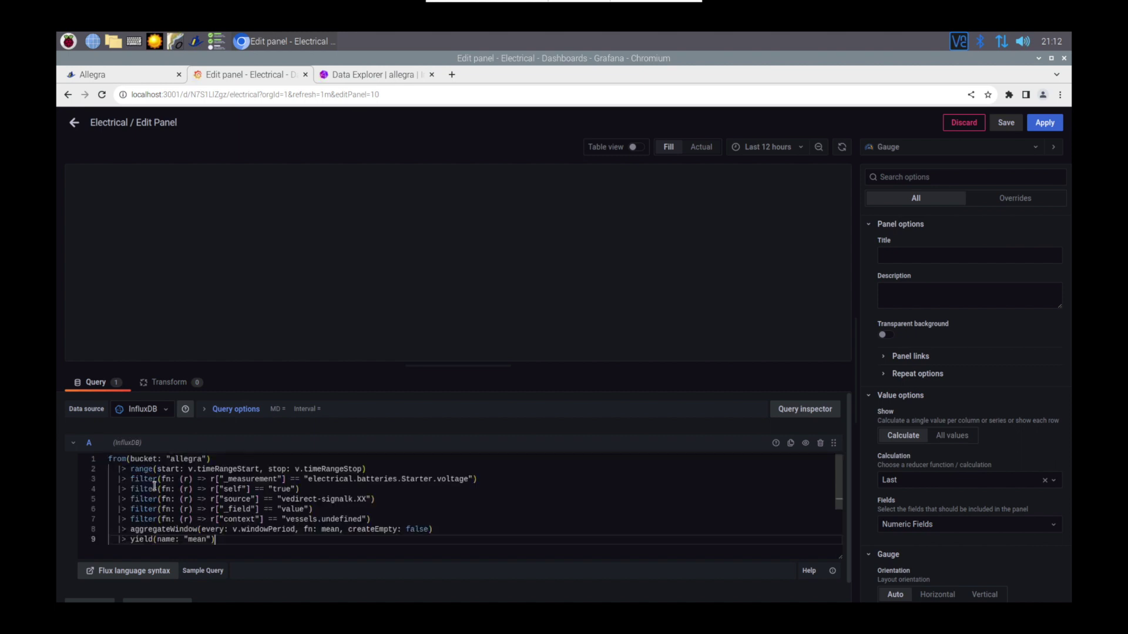
{"action": "left_click", "coordinate": [304, 487]}
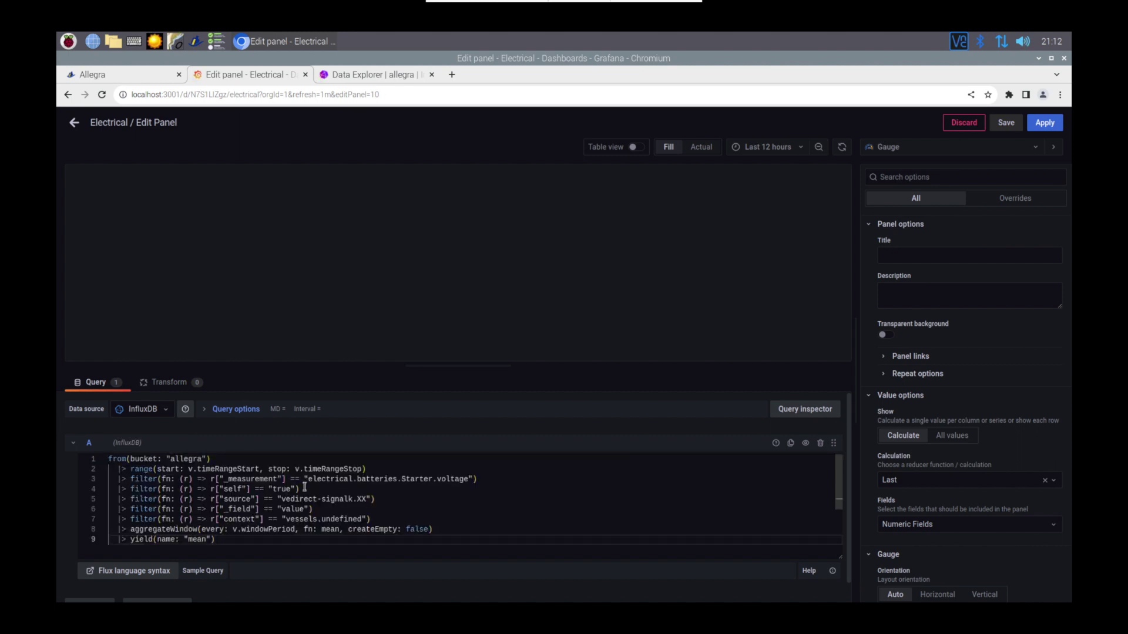
{"action": "left_click", "coordinate": [423, 479]}
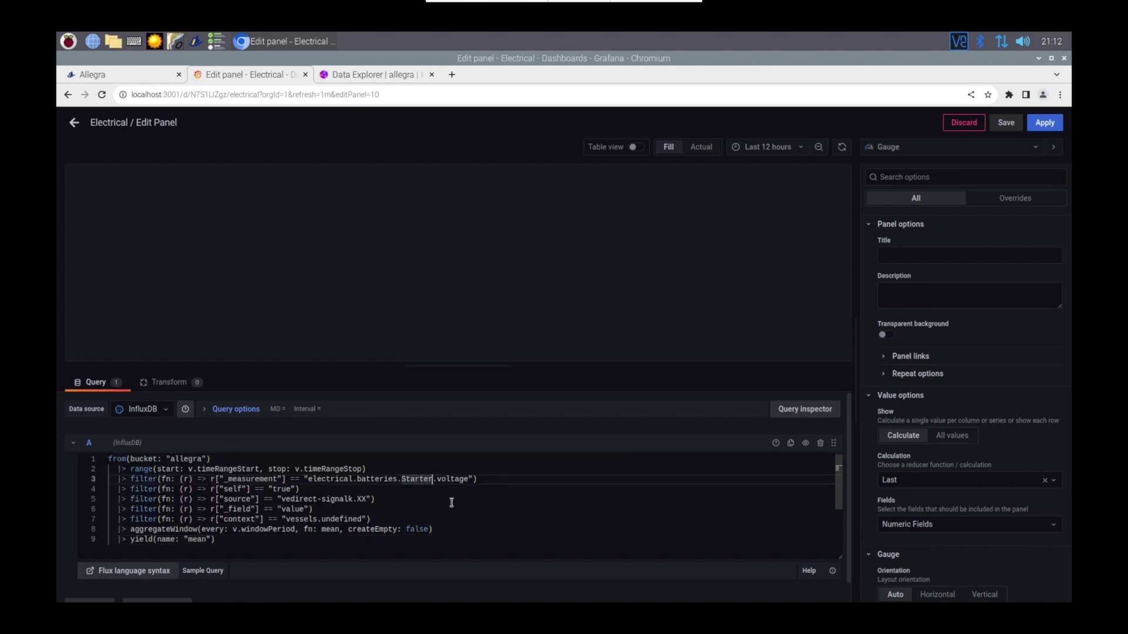
{"action": "key", "text": "BackSpace"}
{"action": "key", "text": "BackSpace"}
{"action": "key", "text": "BackSpace"}
{"action": "key", "text": "BackSpace"}
{"action": "key", "text": "BackSpace"}
{"action": "key", "text": "BackSpace"}
{"action": "key", "text": "BackSpace"}
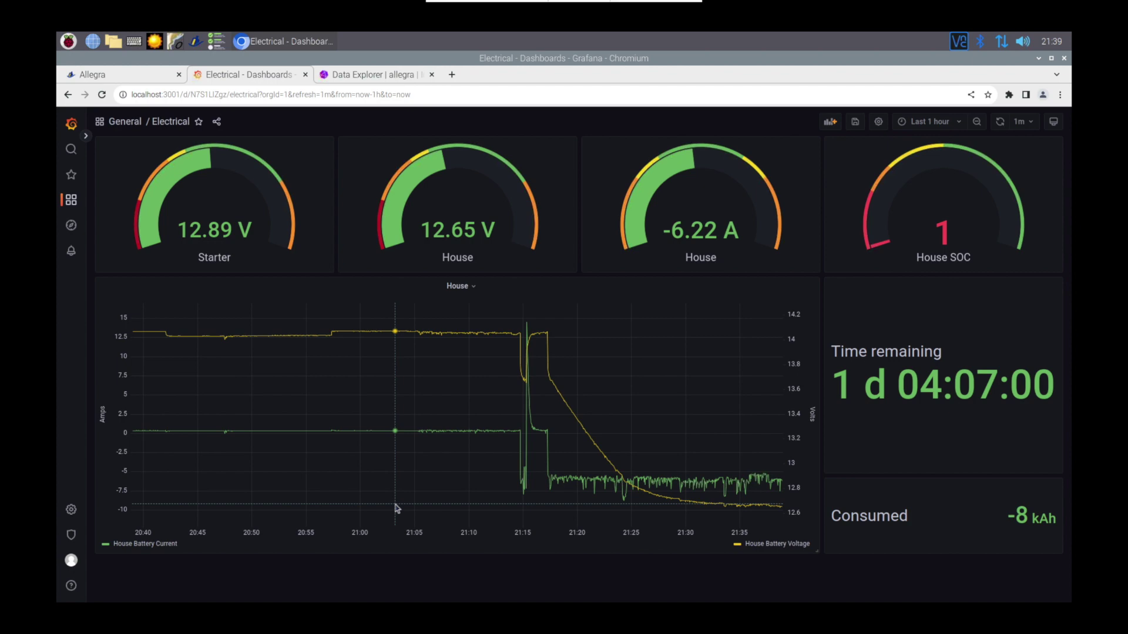
{"action": "left_click", "coordinate": [470, 285]}
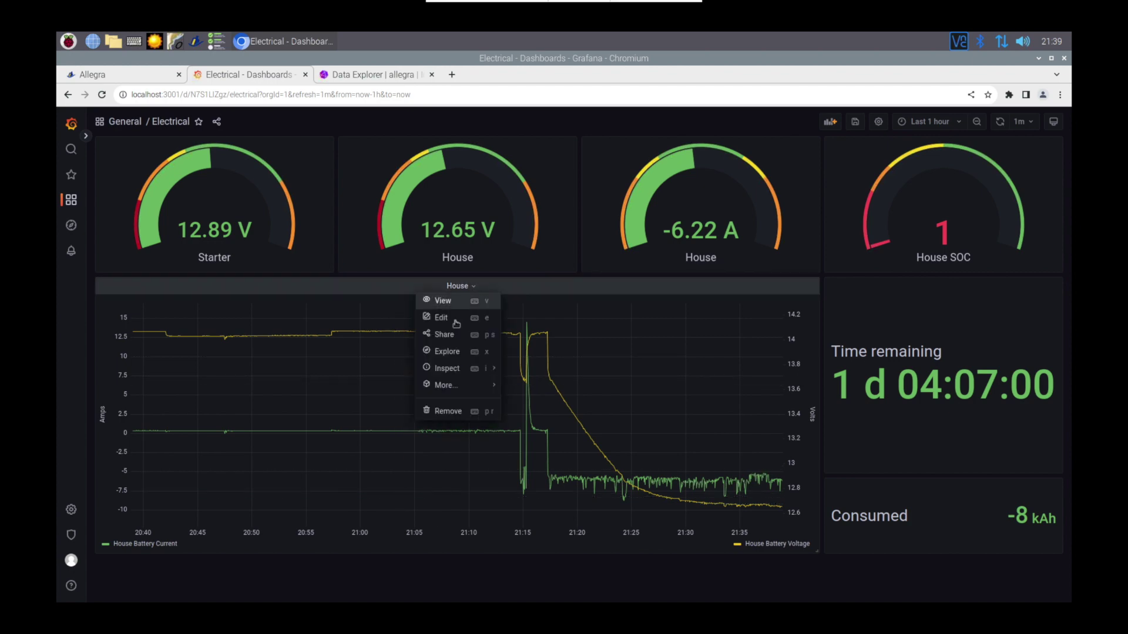